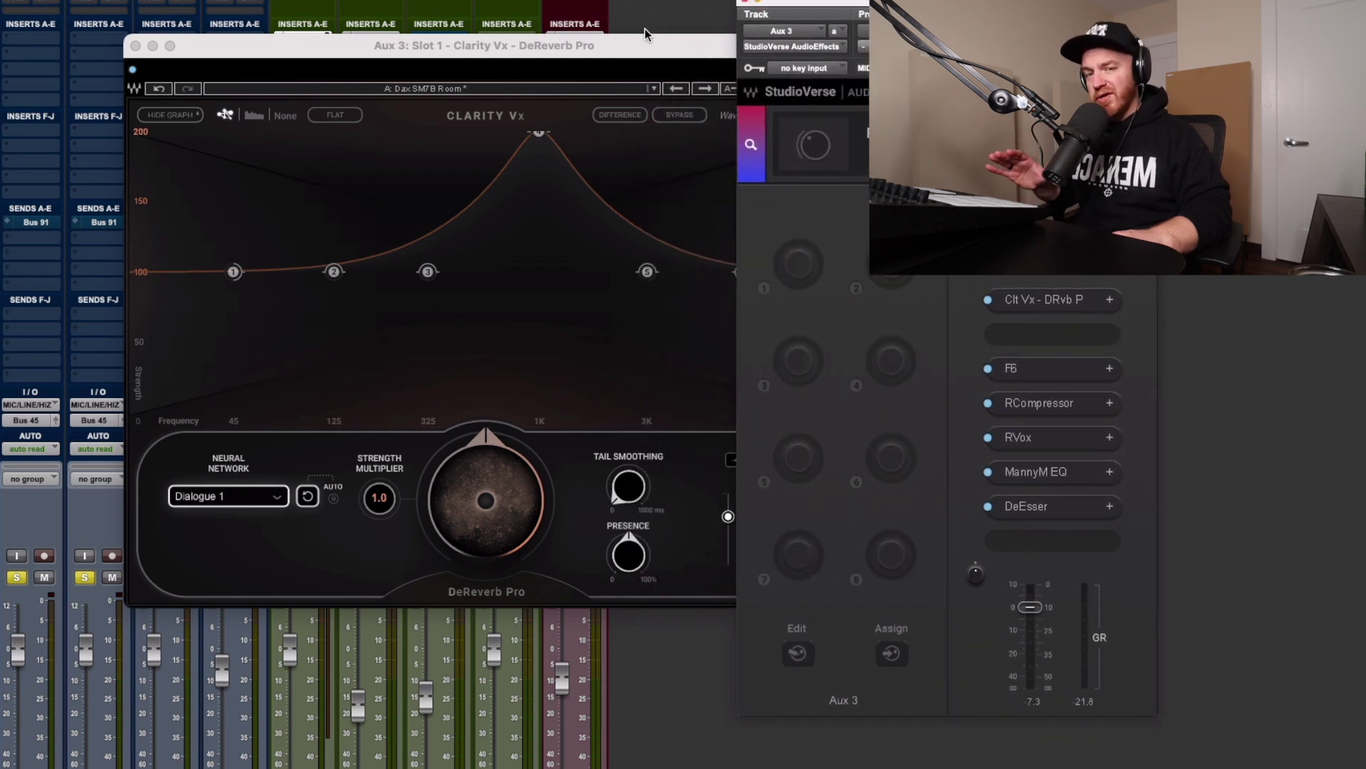
Bring the Clarity Vx DeReverb Pro plugin window to the front
{"action": "left_click", "coordinate": [446, 41]}
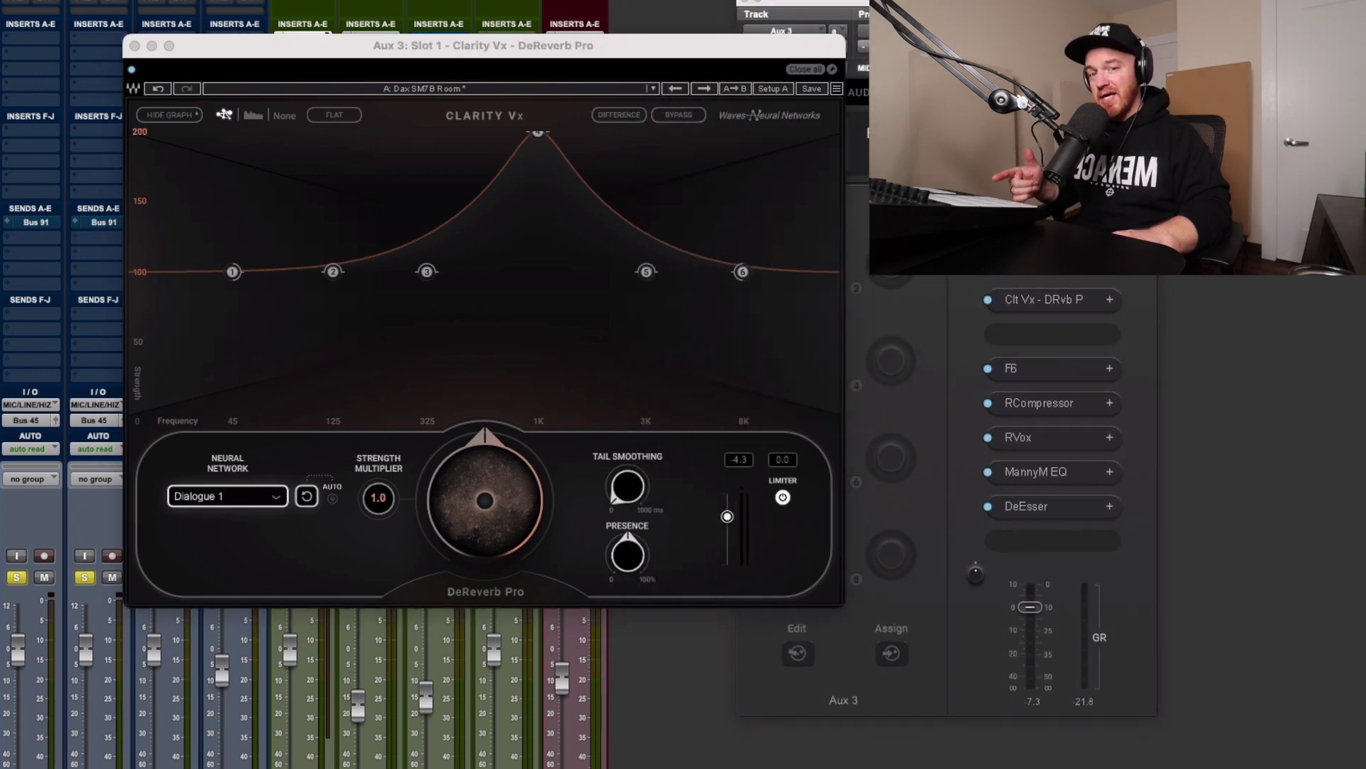
{"action": "left_click", "coordinate": [991, 305]}
{"action": "left_click", "coordinate": [989, 301]}
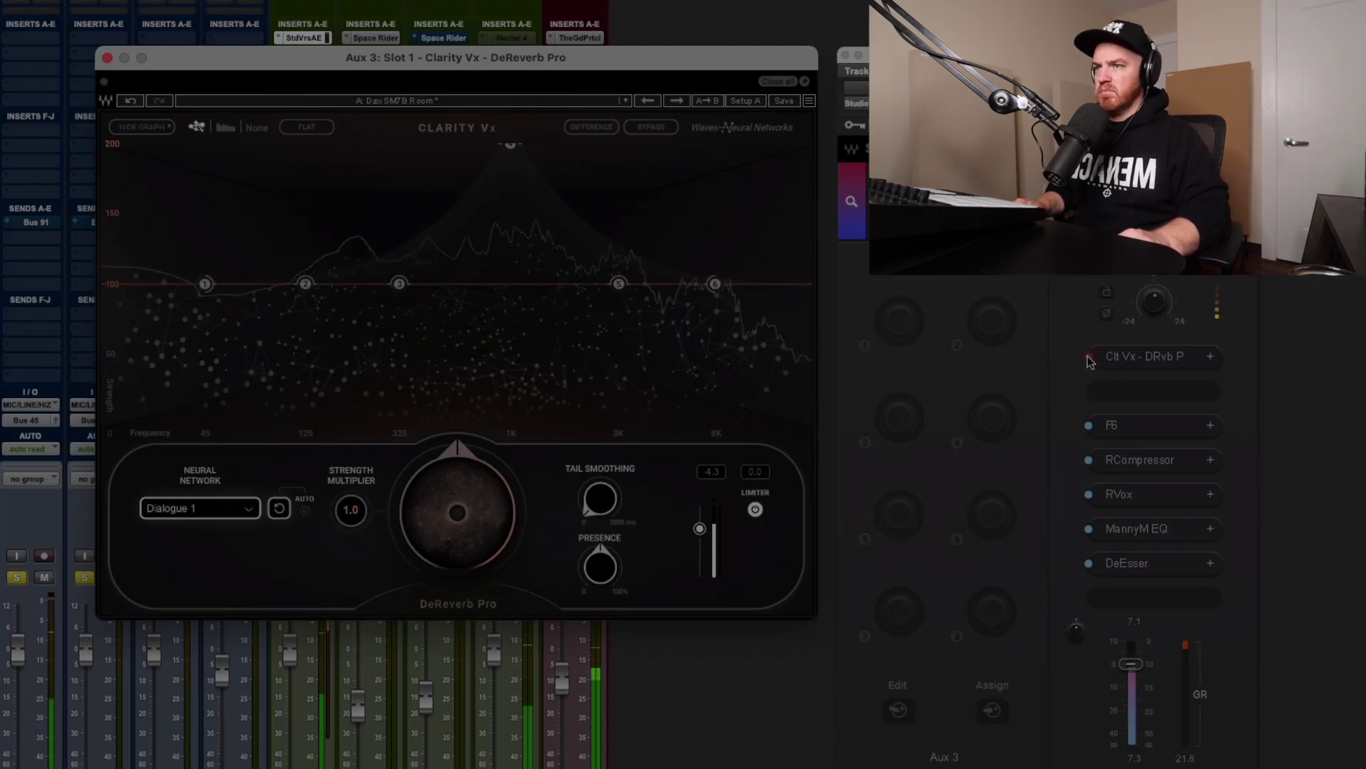
A/B the vocal by toggling the Clt Vx - DRvb P insert bypass several times, leaving it on
{"action": "left_click", "coordinate": [1089, 357]}
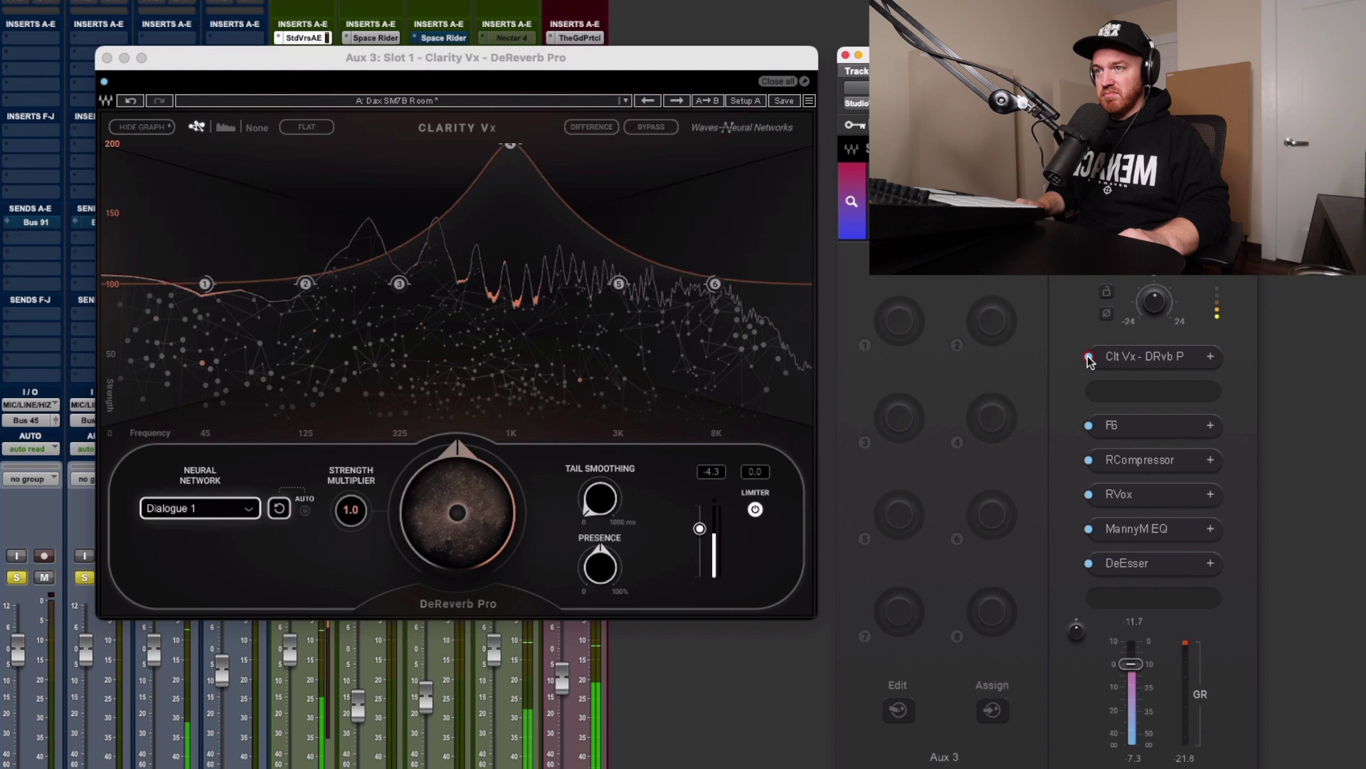
{"action": "left_click", "coordinate": [1087, 356]}
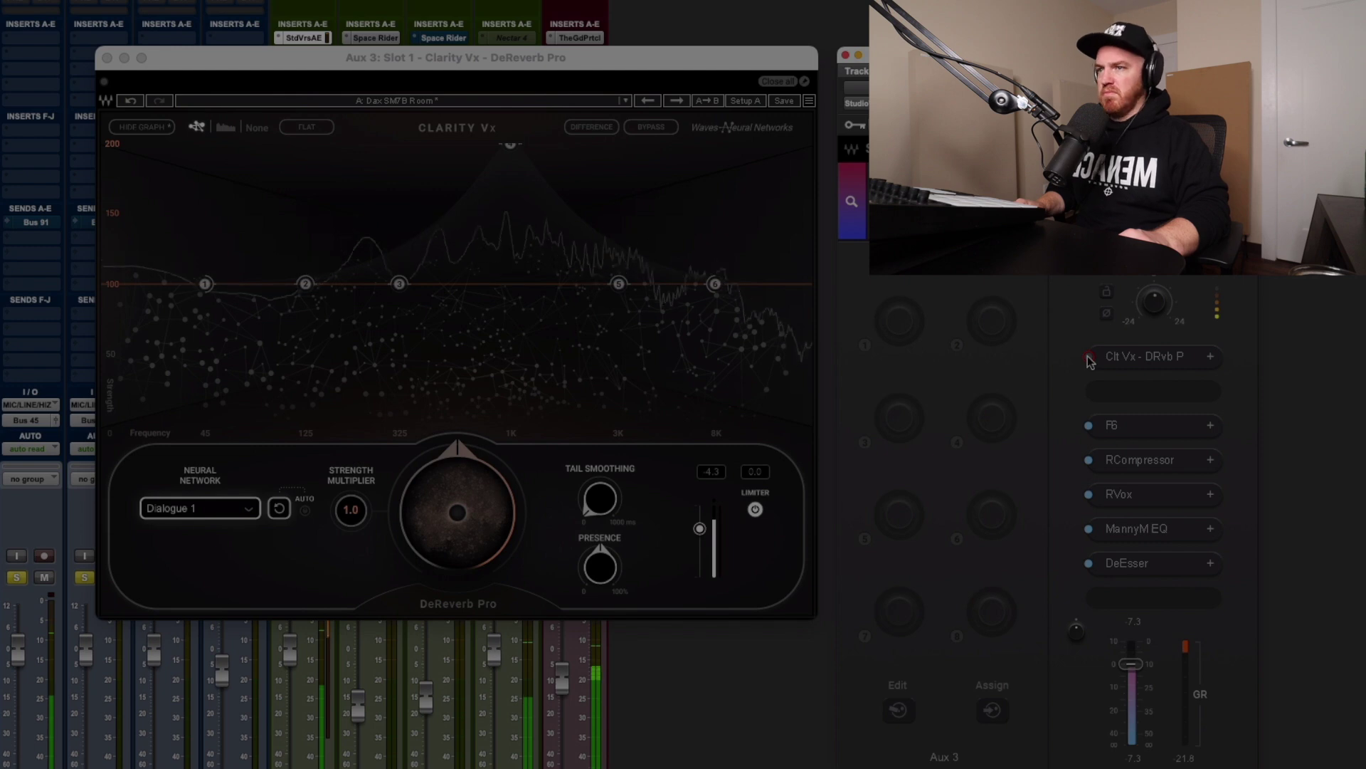
{"action": "left_click", "coordinate": [1089, 357]}
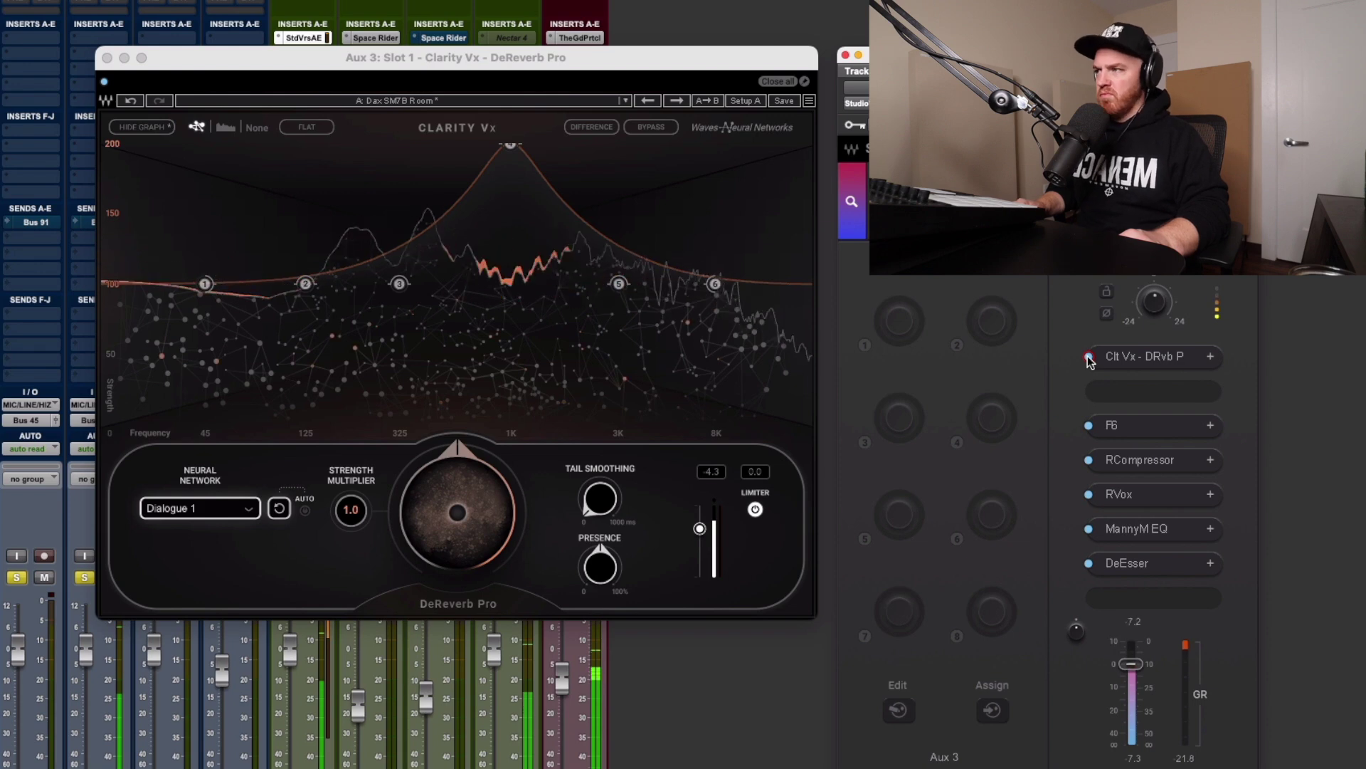
{"action": "left_click", "coordinate": [1089, 356]}
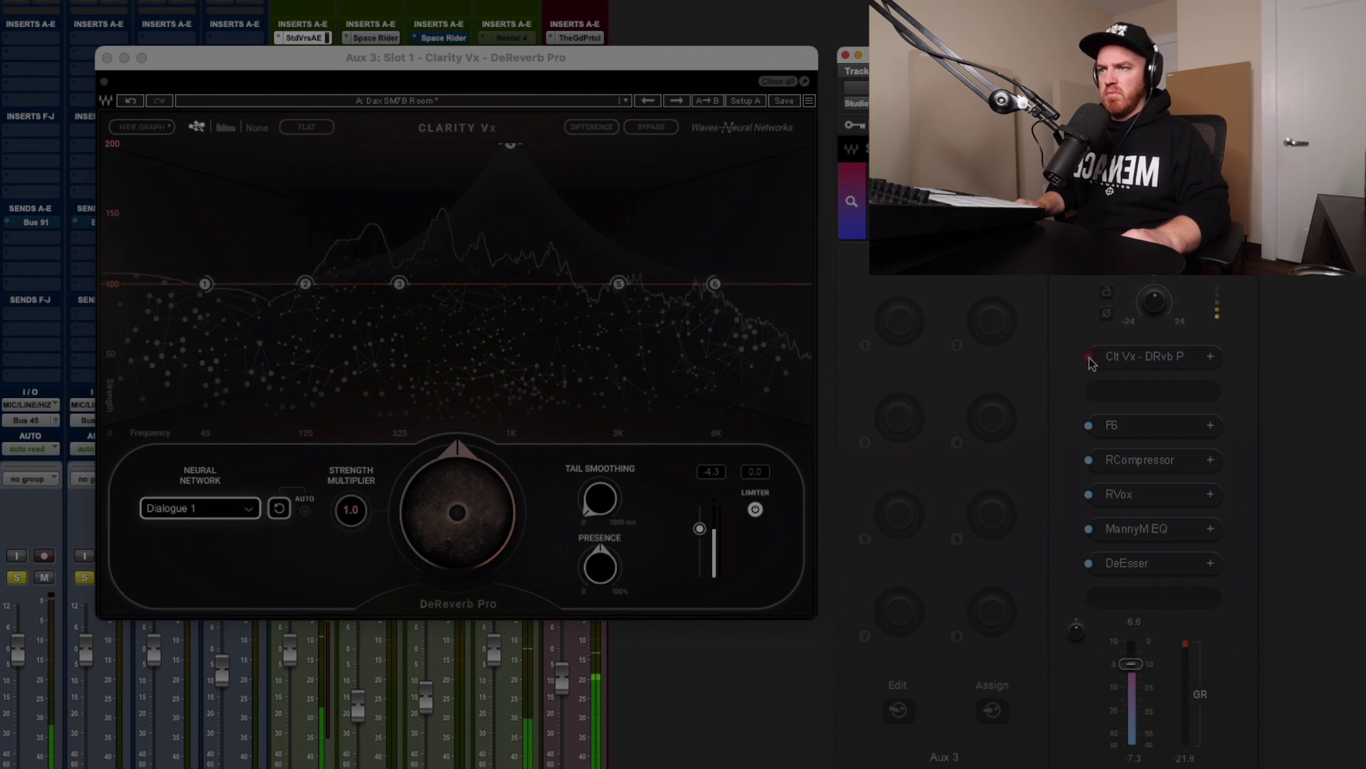
{"action": "left_click", "coordinate": [1089, 356]}
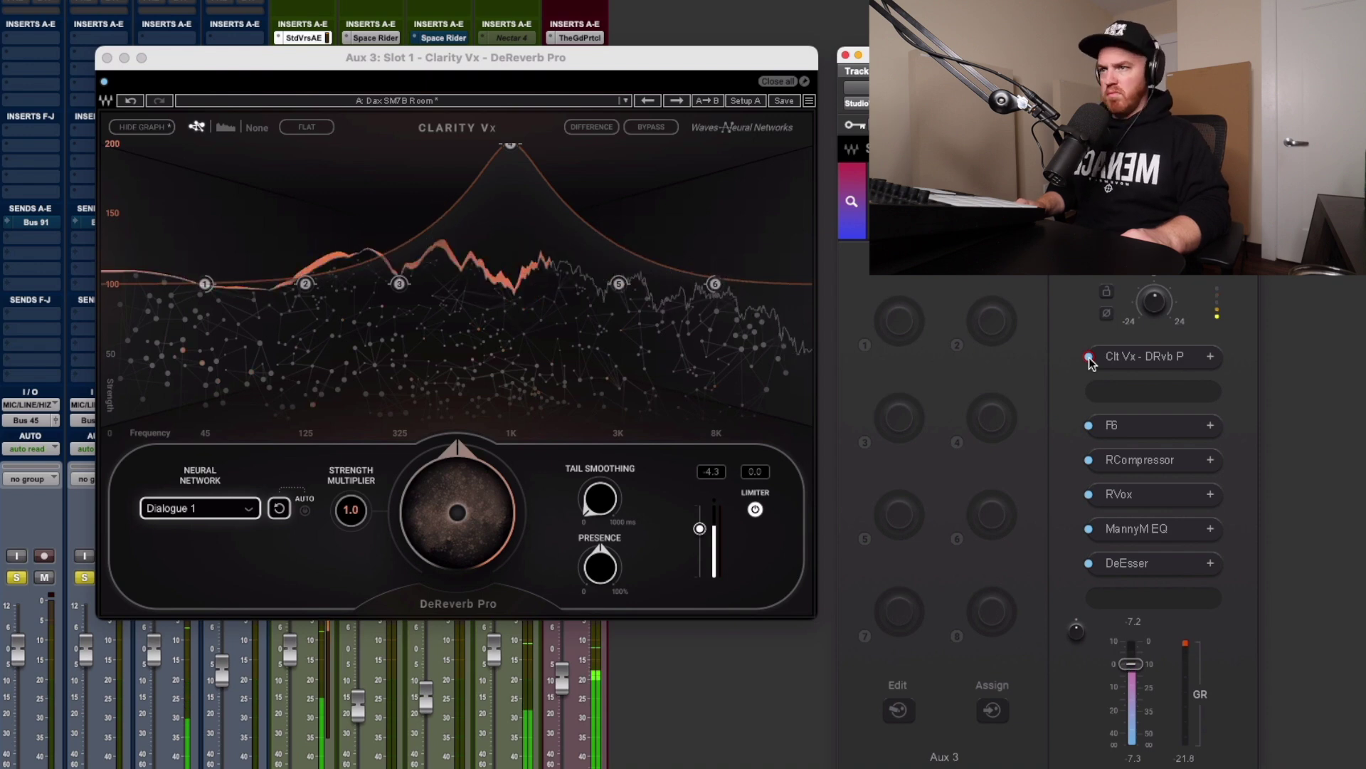
{"action": "left_click", "coordinate": [1089, 357]}
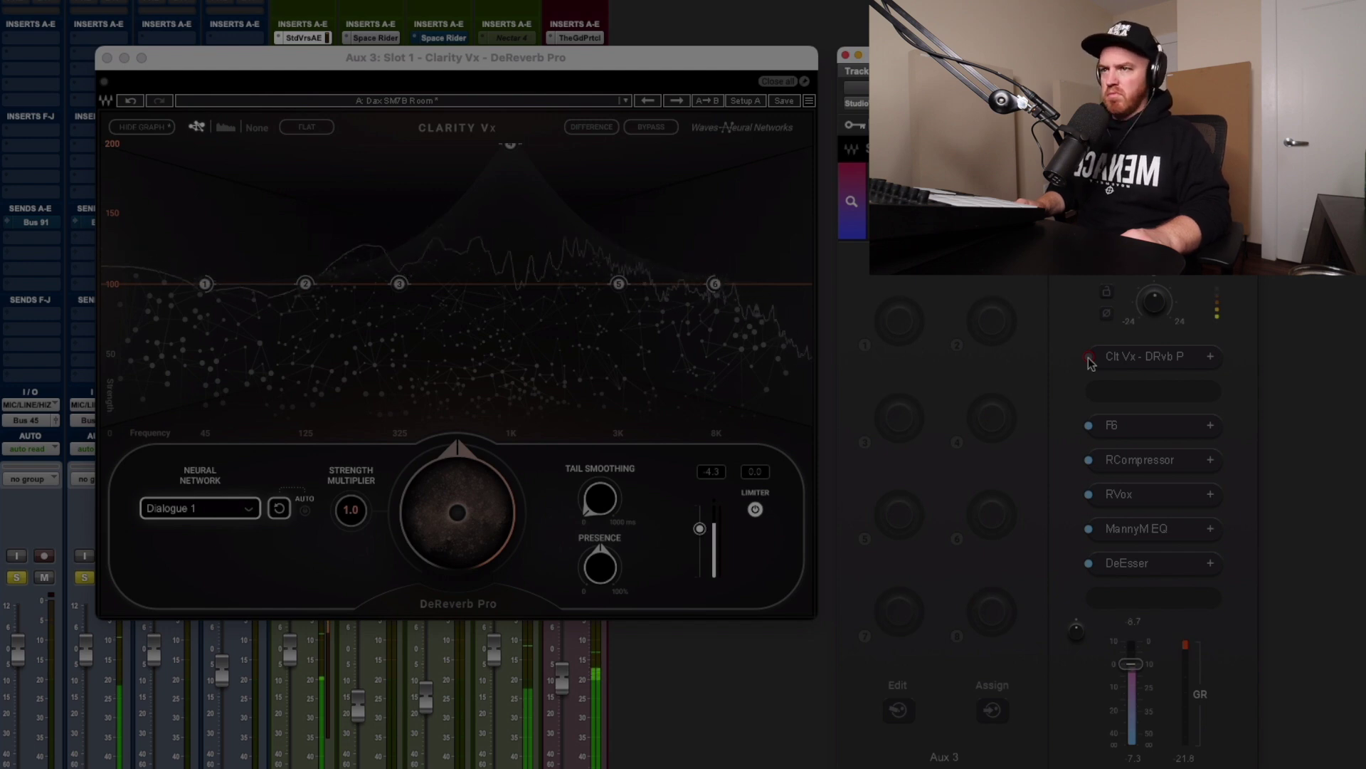
{"action": "left_click", "coordinate": [1089, 356]}
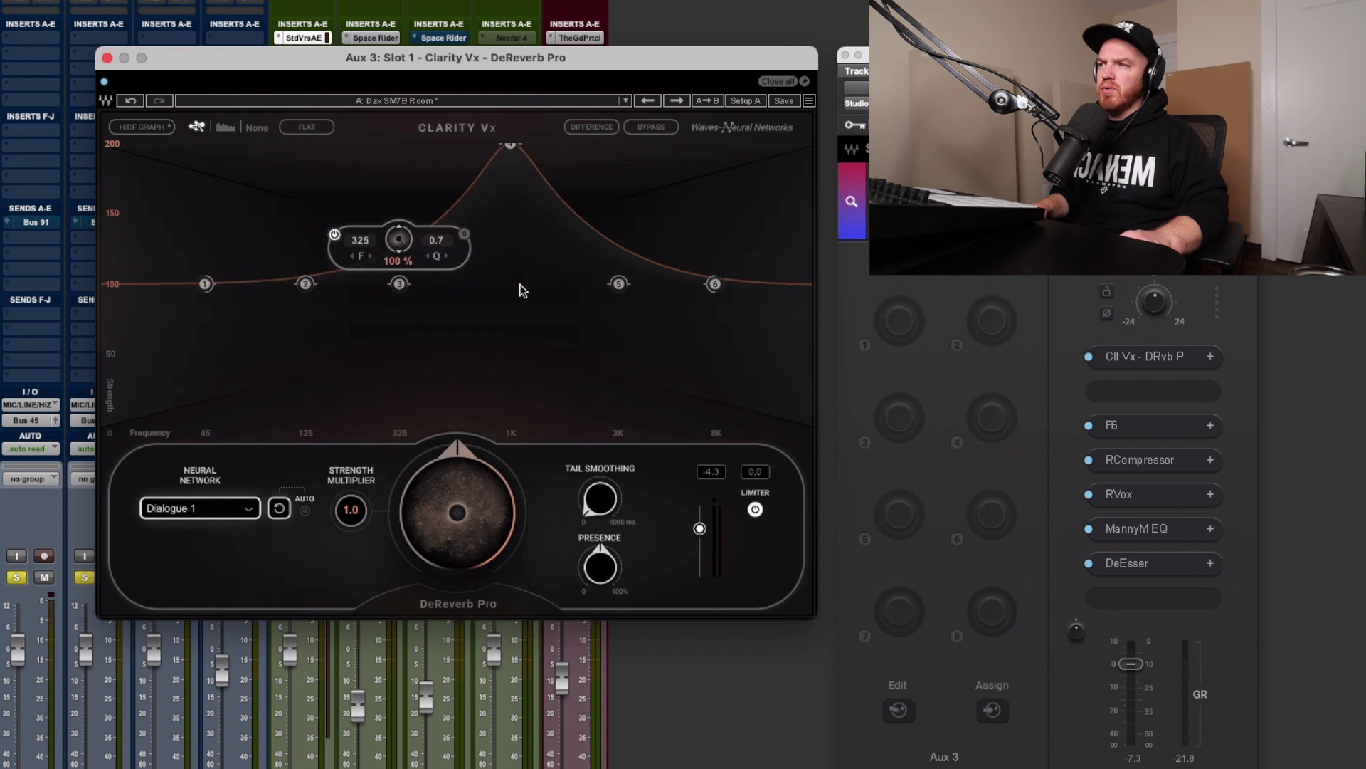
Check node 4's 1000 Hz band at 200% and nudge the DeReverb knob, settling around 50
{"action": "left_click", "coordinate": [511, 147]}
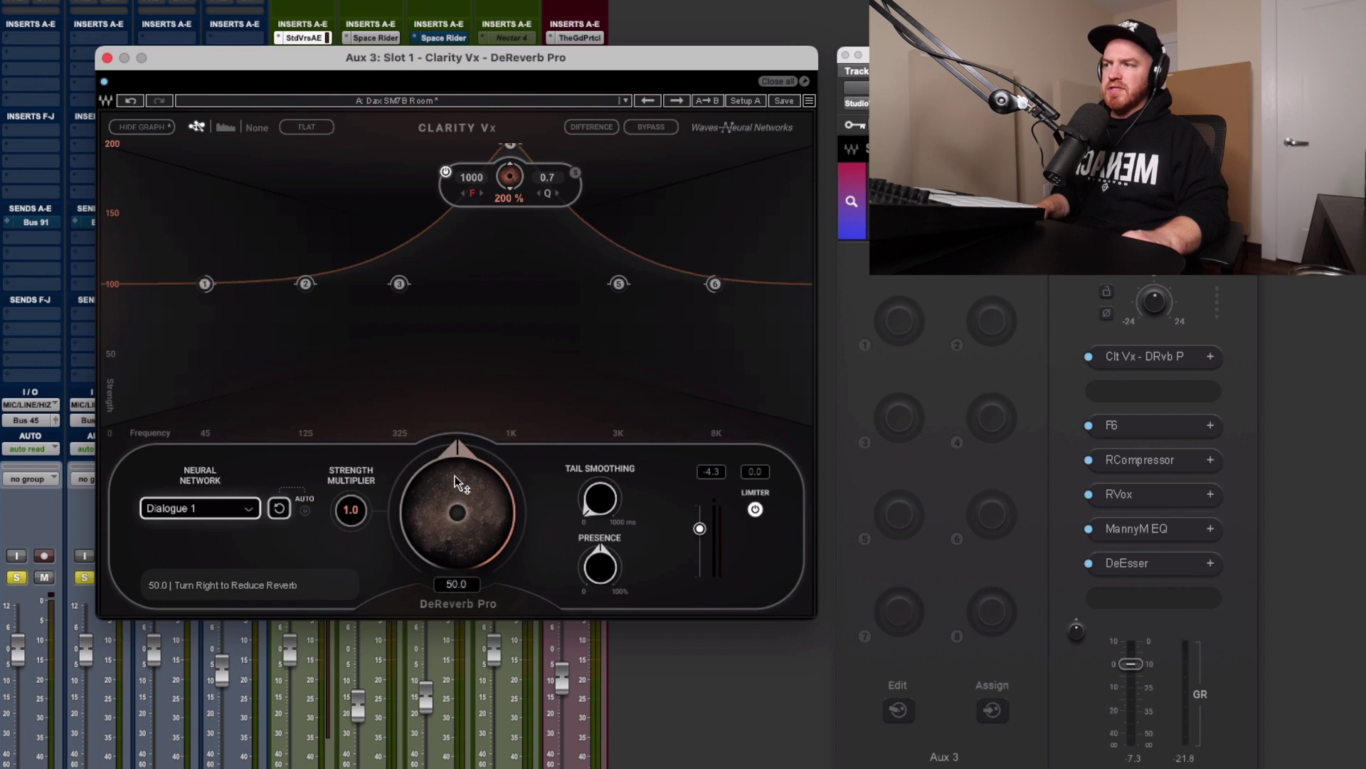
{"action": "mouse_move", "coordinate": [456, 479]}
{"action": "left_mouse_down"}
{"action": "mouse_move", "coordinate": [456, 498]}
{"action": "mouse_move", "coordinate": [456, 476]}
{"action": "left_mouse_up"}
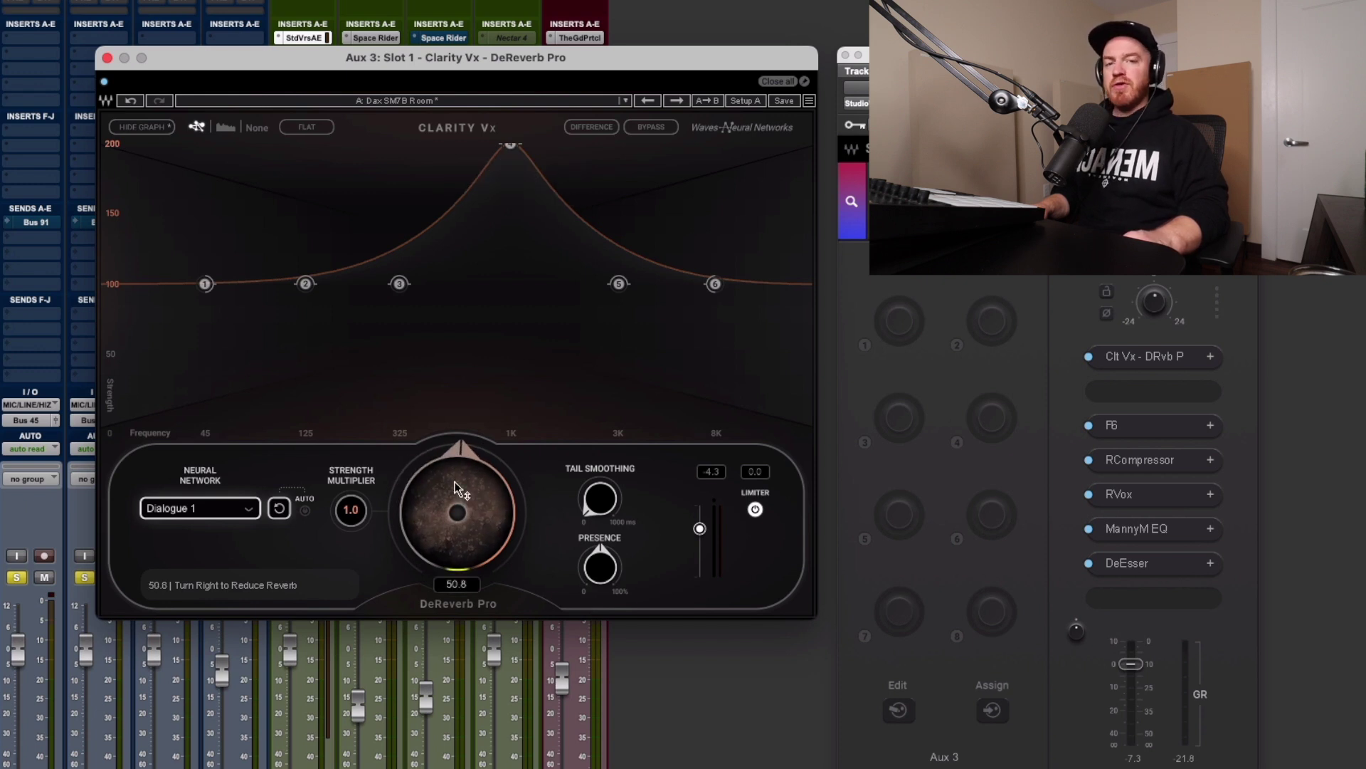
{"action": "left_click", "coordinate": [510, 145]}
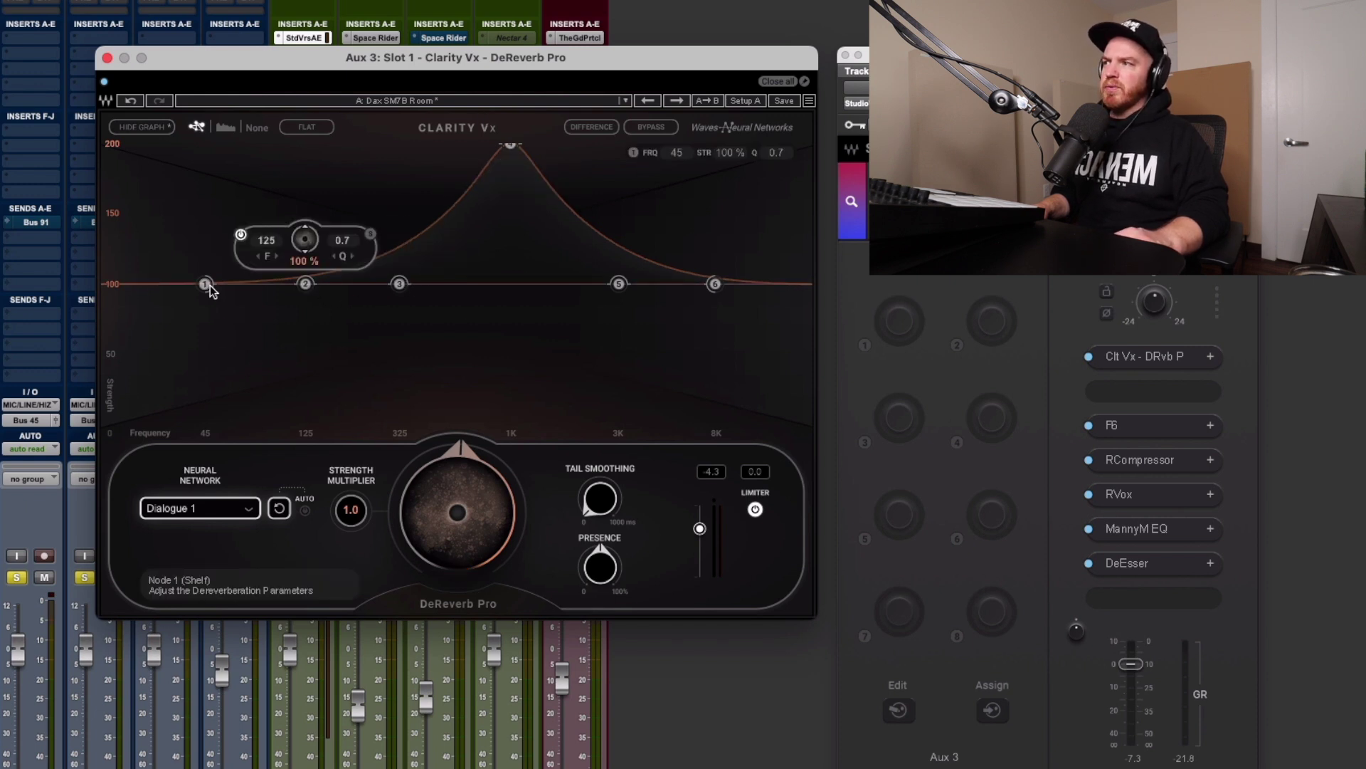
{"action": "mouse_move", "coordinate": [207, 286]}
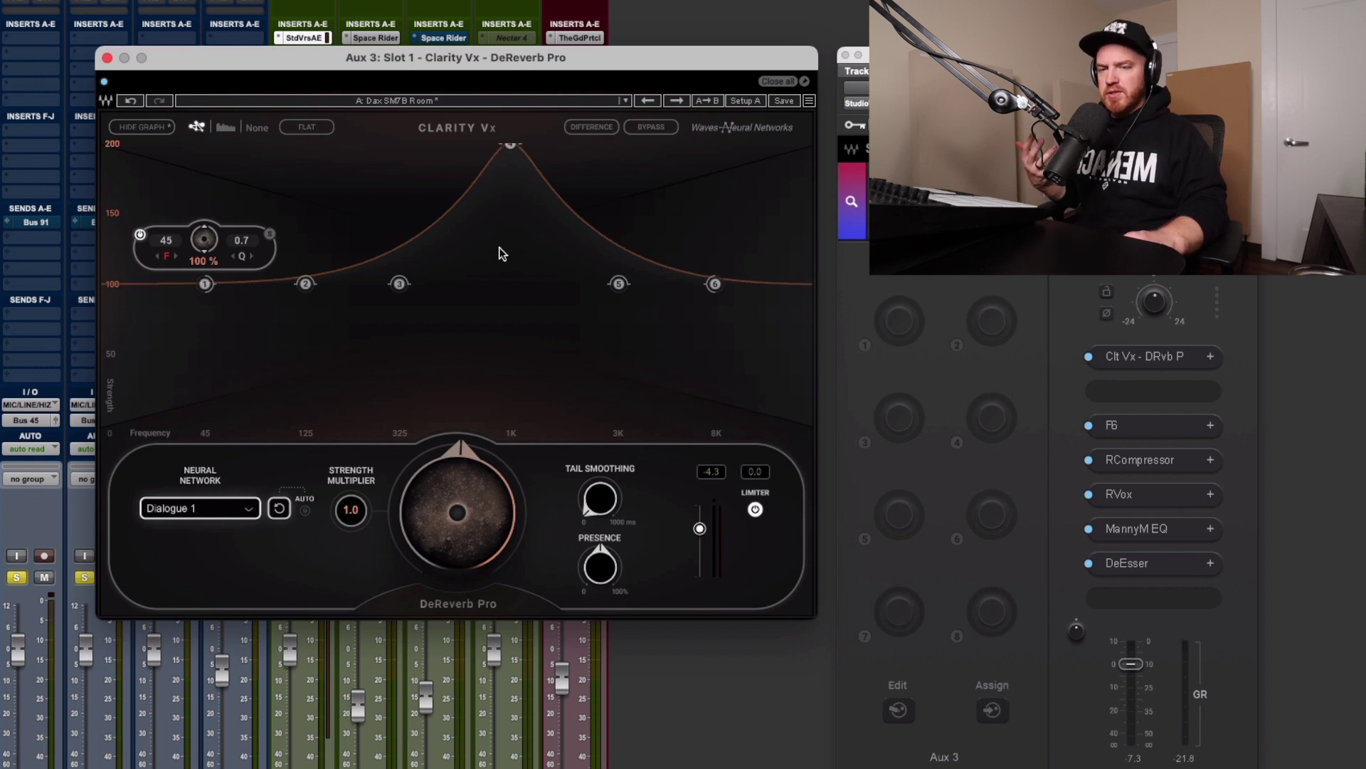
Solo node 4's 1000 Hz band, audition it alone, then stop playback
{"action": "left_click", "coordinate": [510, 145]}
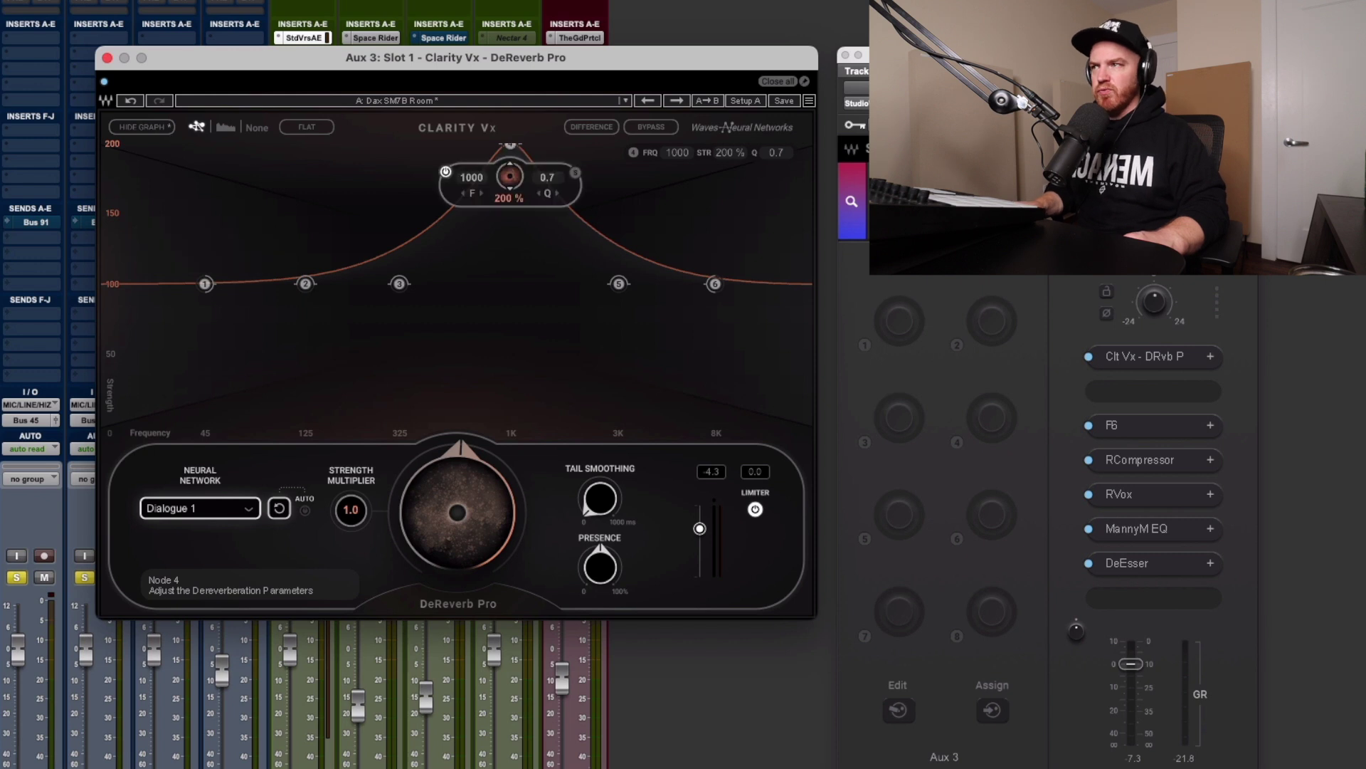
{"action": "left_click", "coordinate": [574, 174]}
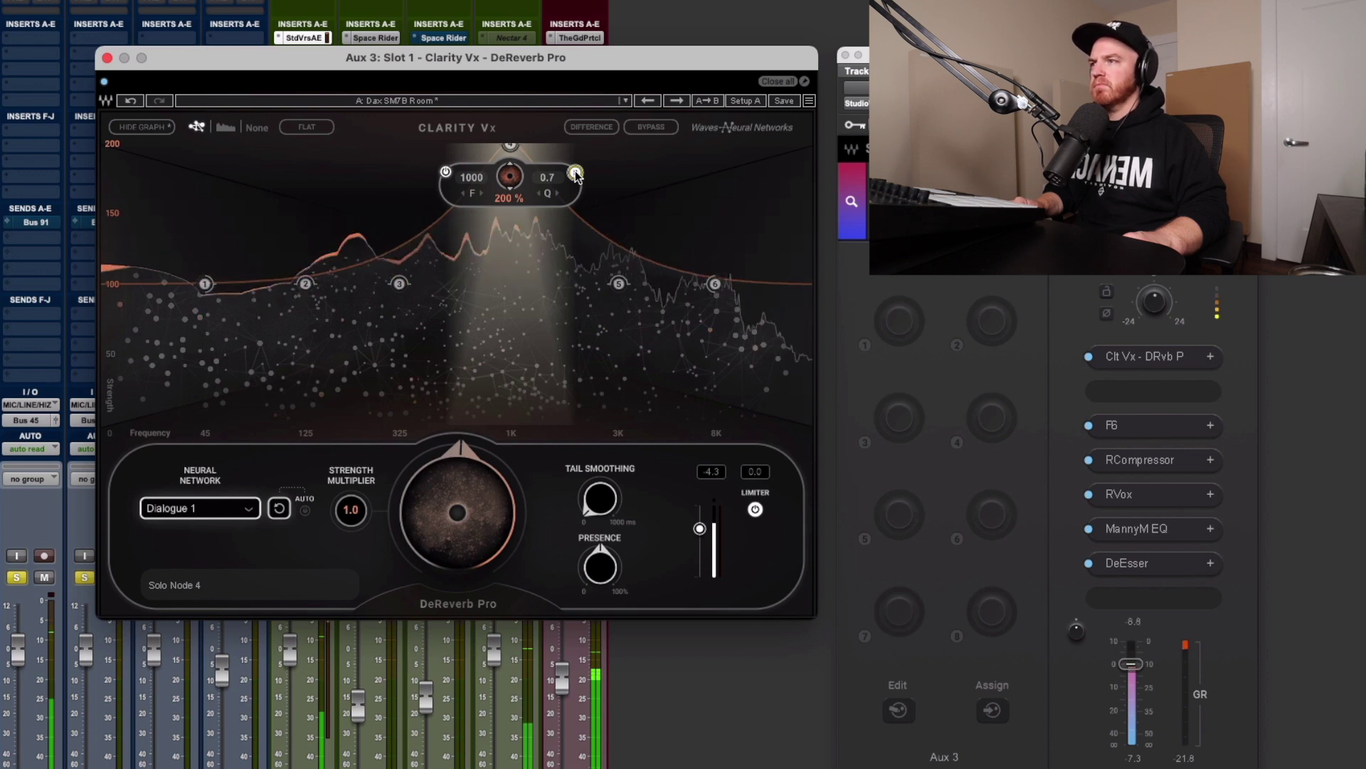
{"action": "key", "text": "space"}
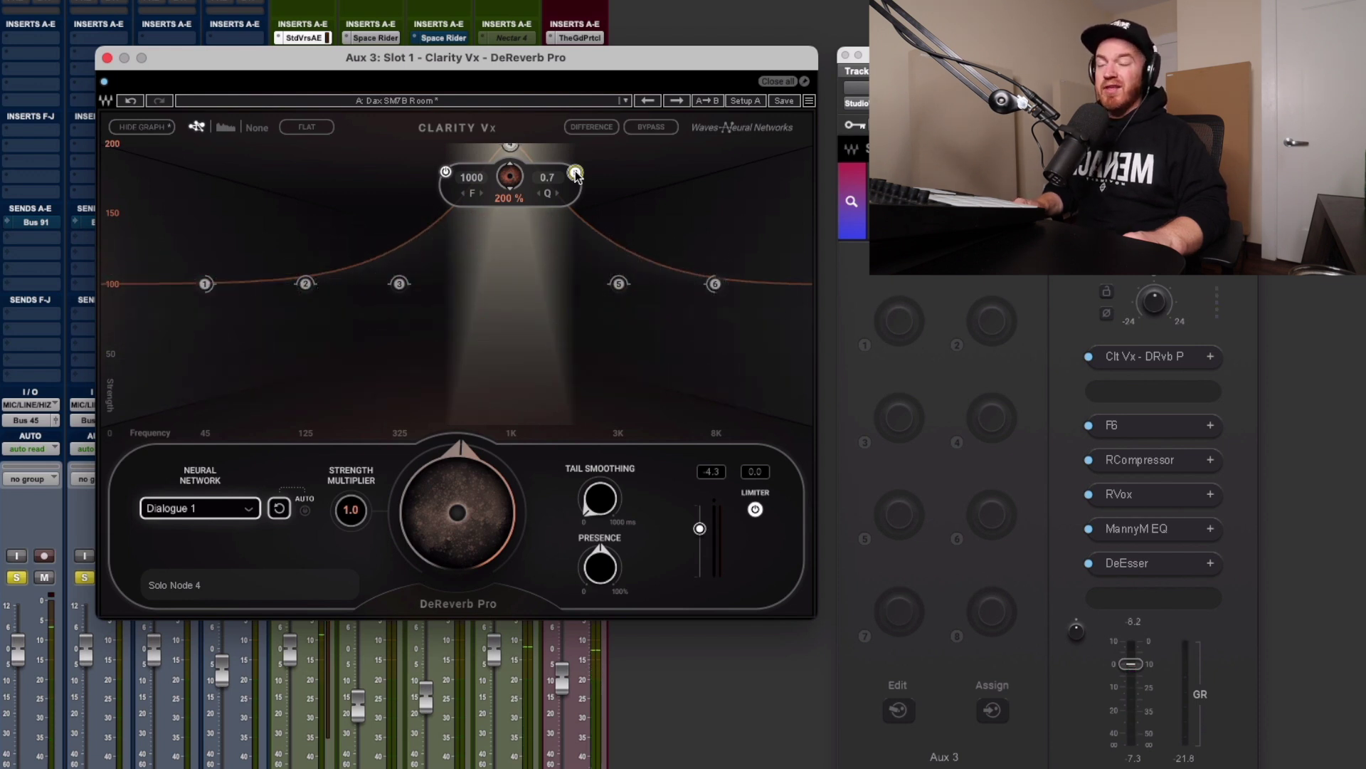
Listen to only the removed reverb with DIFFERENCE, then return to the processed vocal and restart playback
{"action": "left_click", "coordinate": [593, 130]}
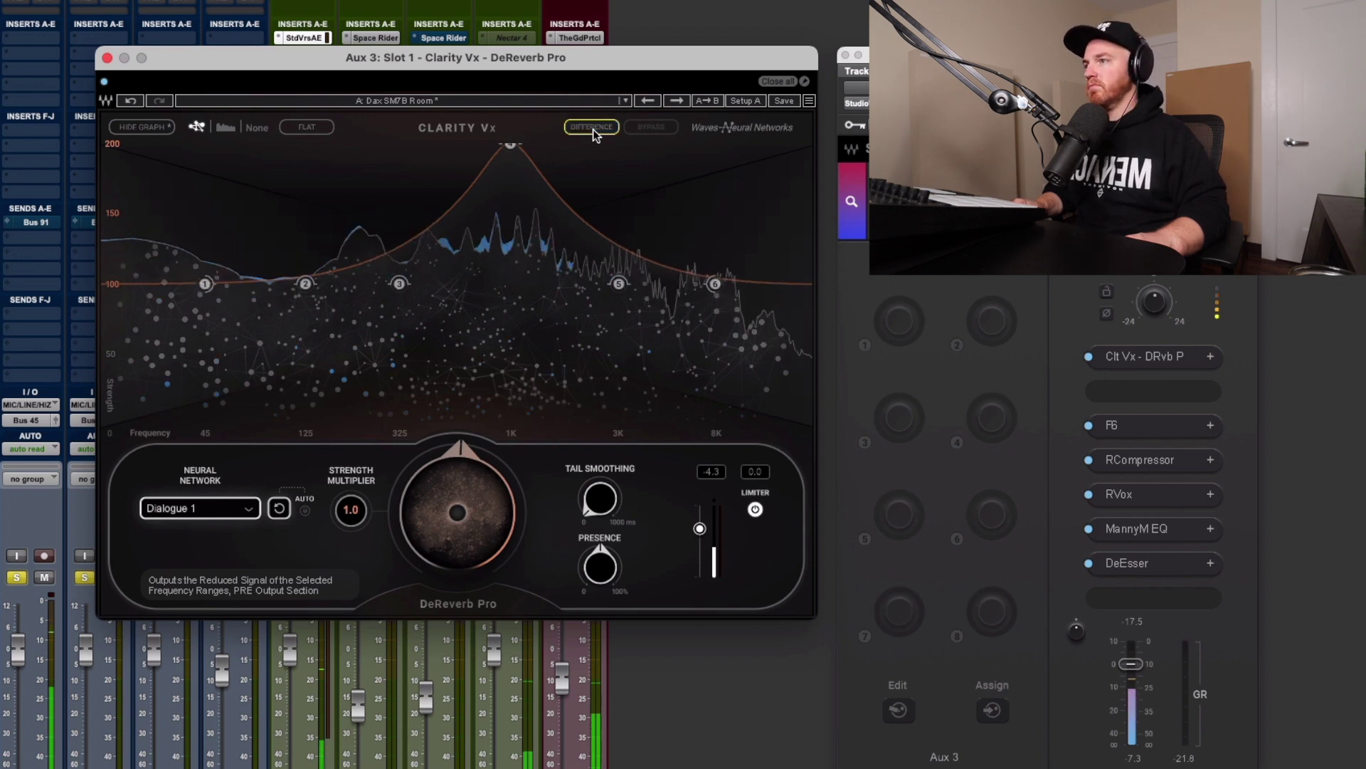
{"action": "left_click", "coordinate": [593, 130]}
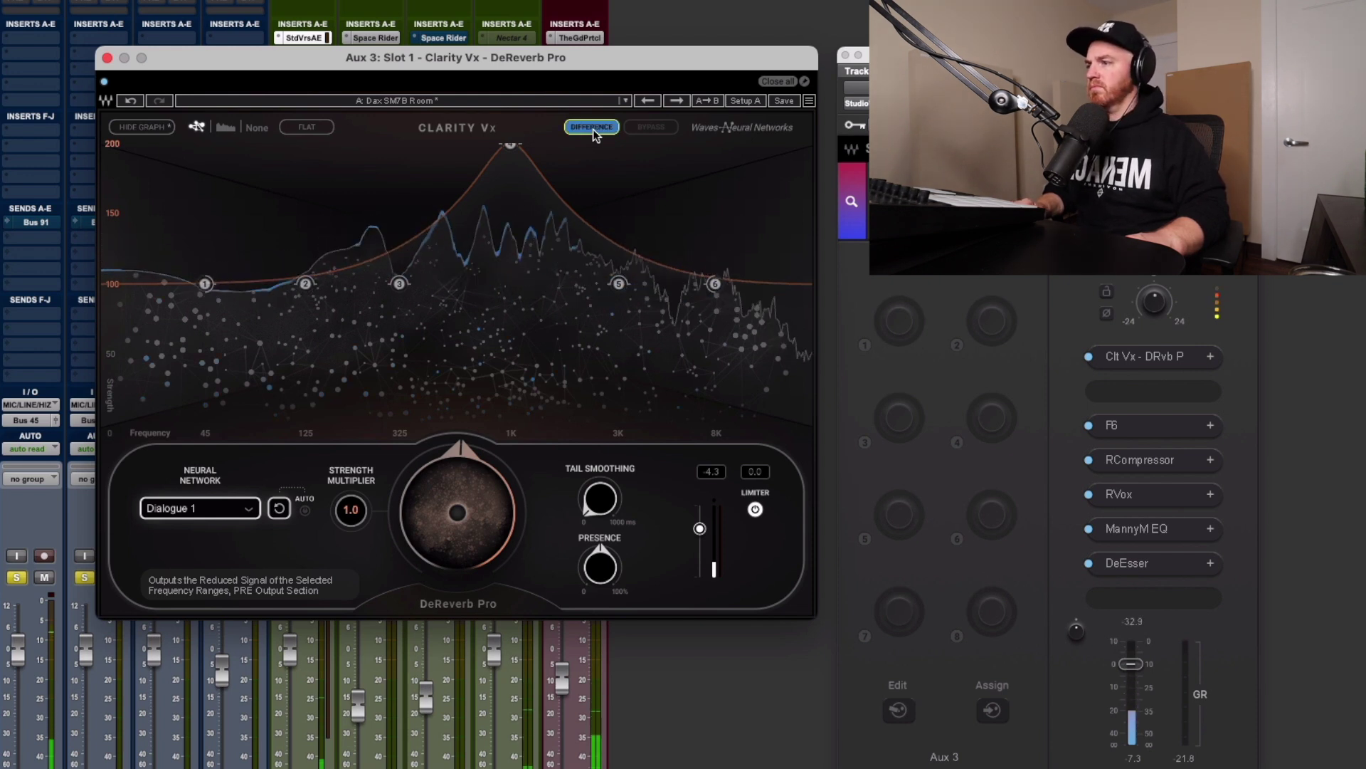
{"action": "key", "text": "space"}
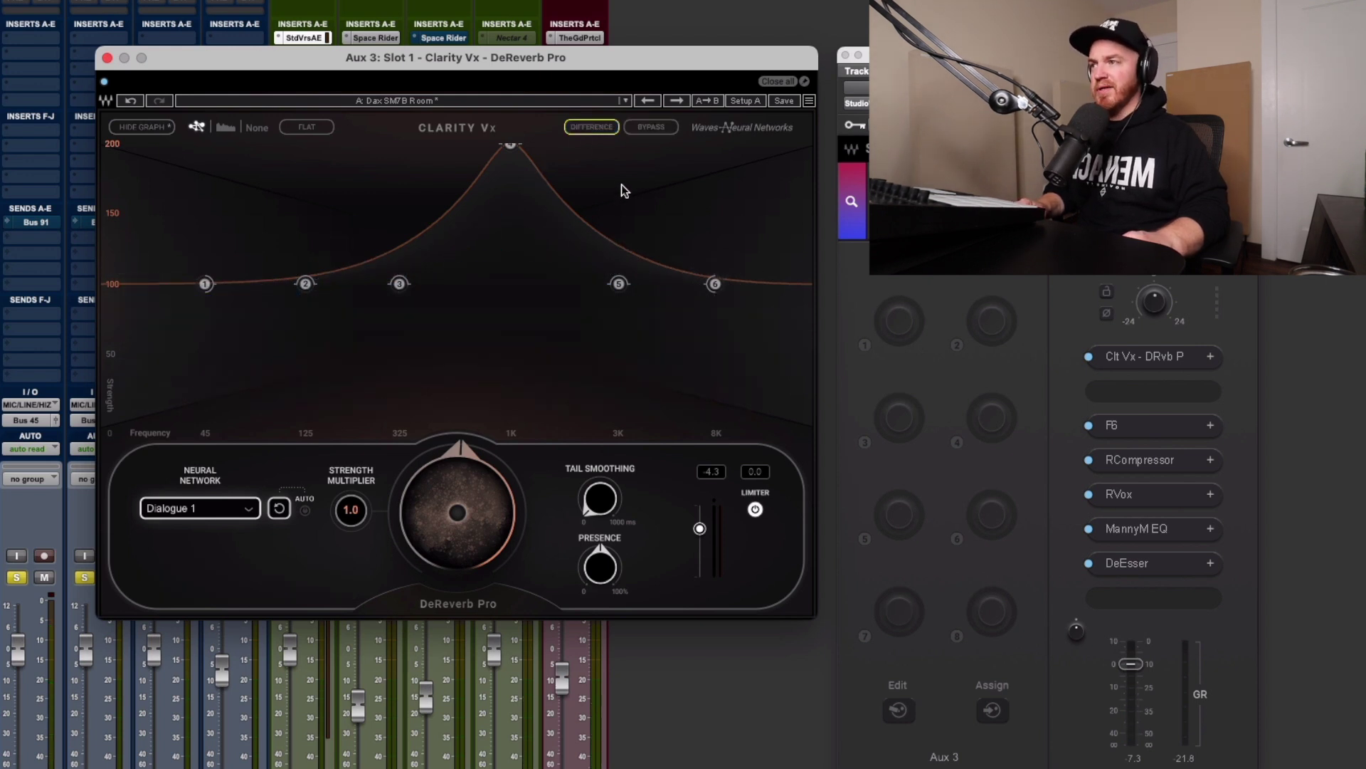
{"action": "key", "text": "space"}
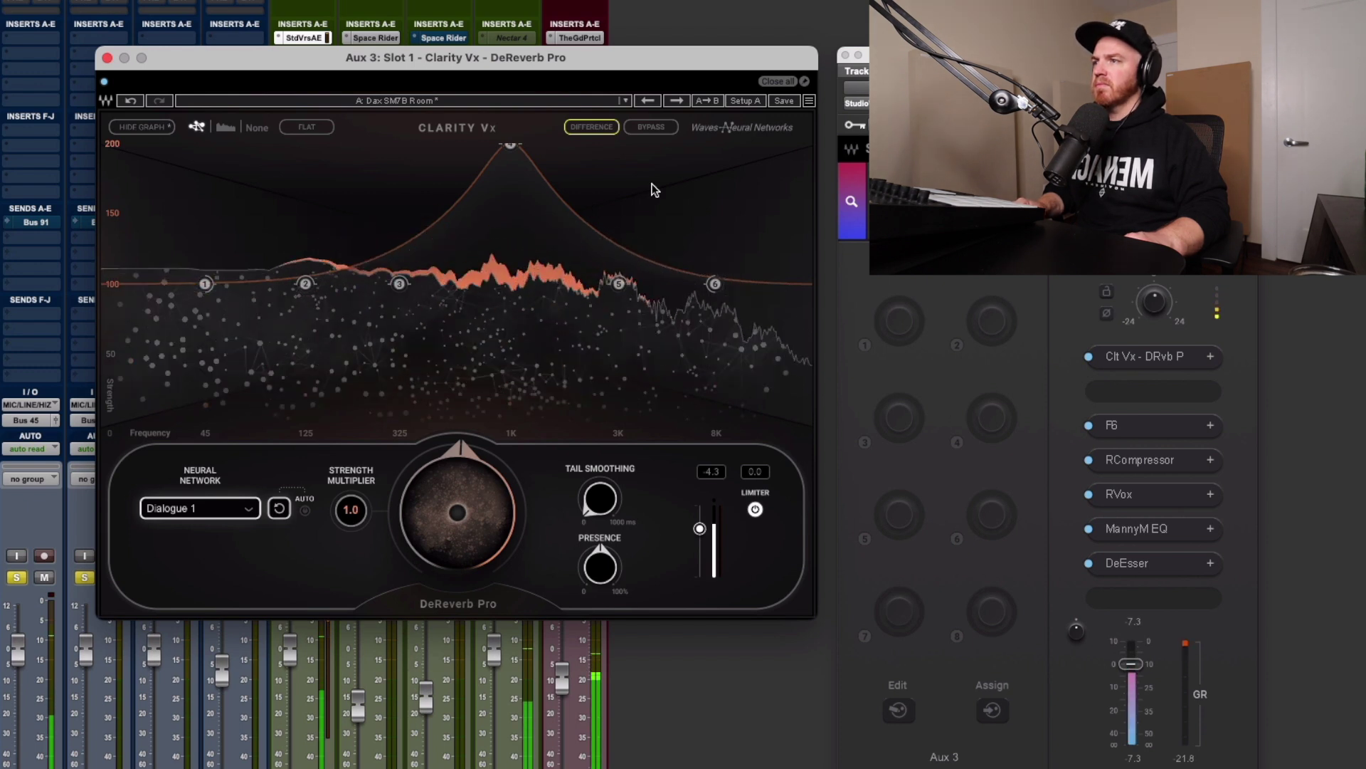
Compare the vocal with DeReverb Pro bypassed and back on, then stop playback
{"action": "left_click", "coordinate": [1089, 356]}
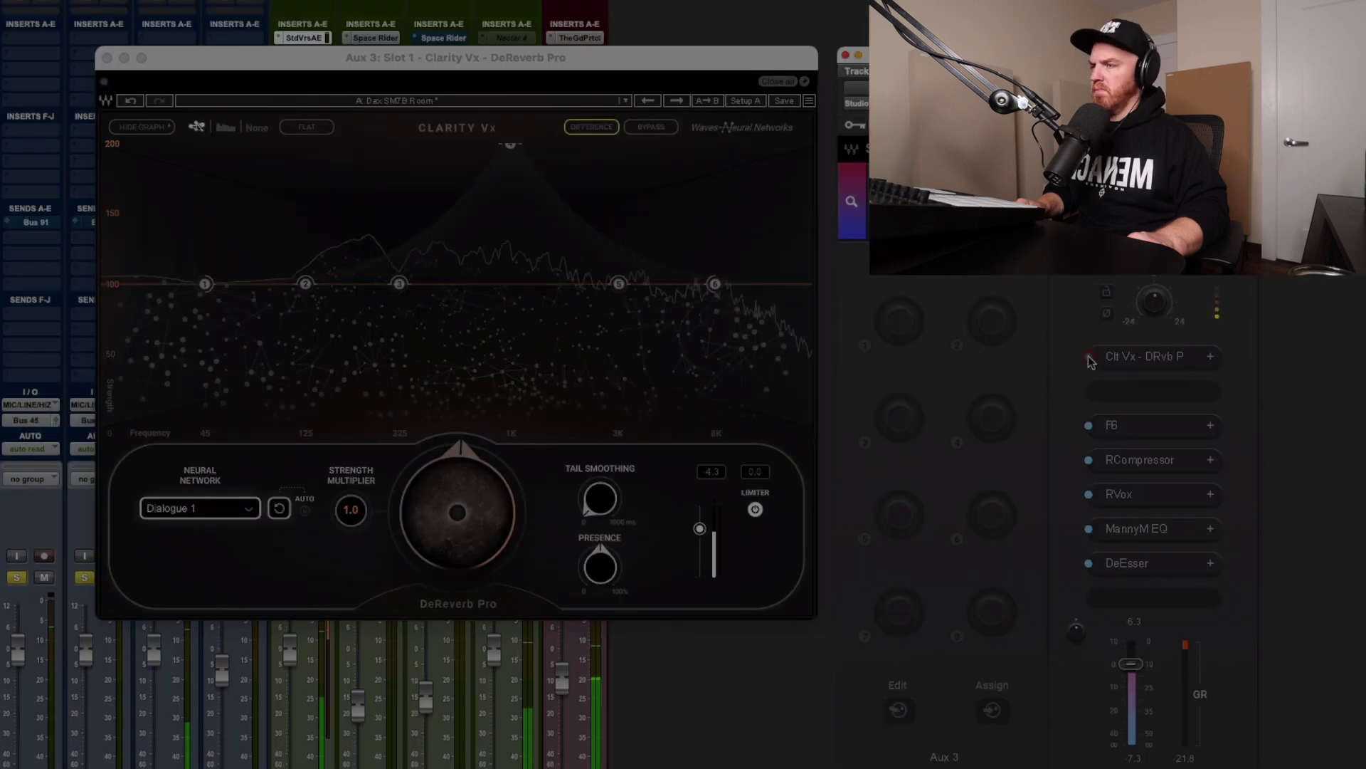
{"action": "left_click", "coordinate": [1088, 356]}
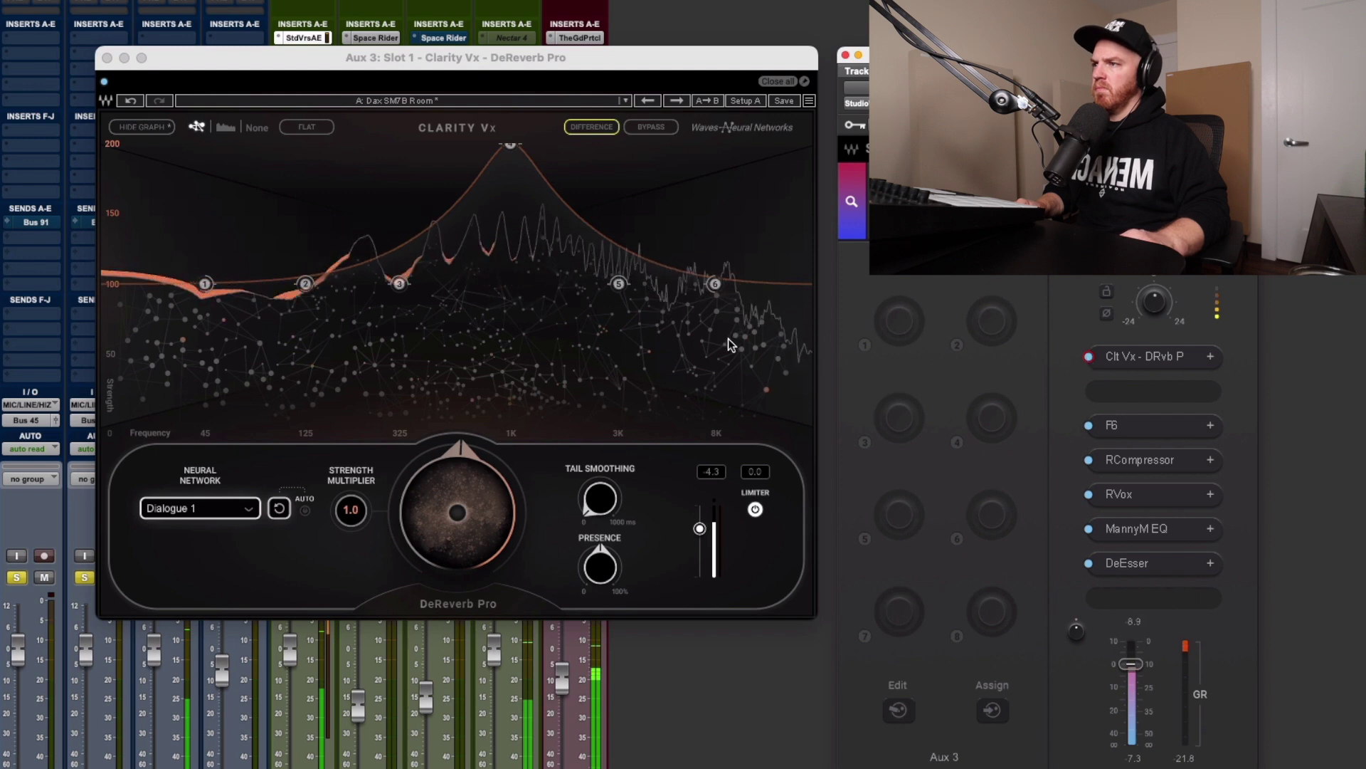
{"action": "key", "text": "space"}
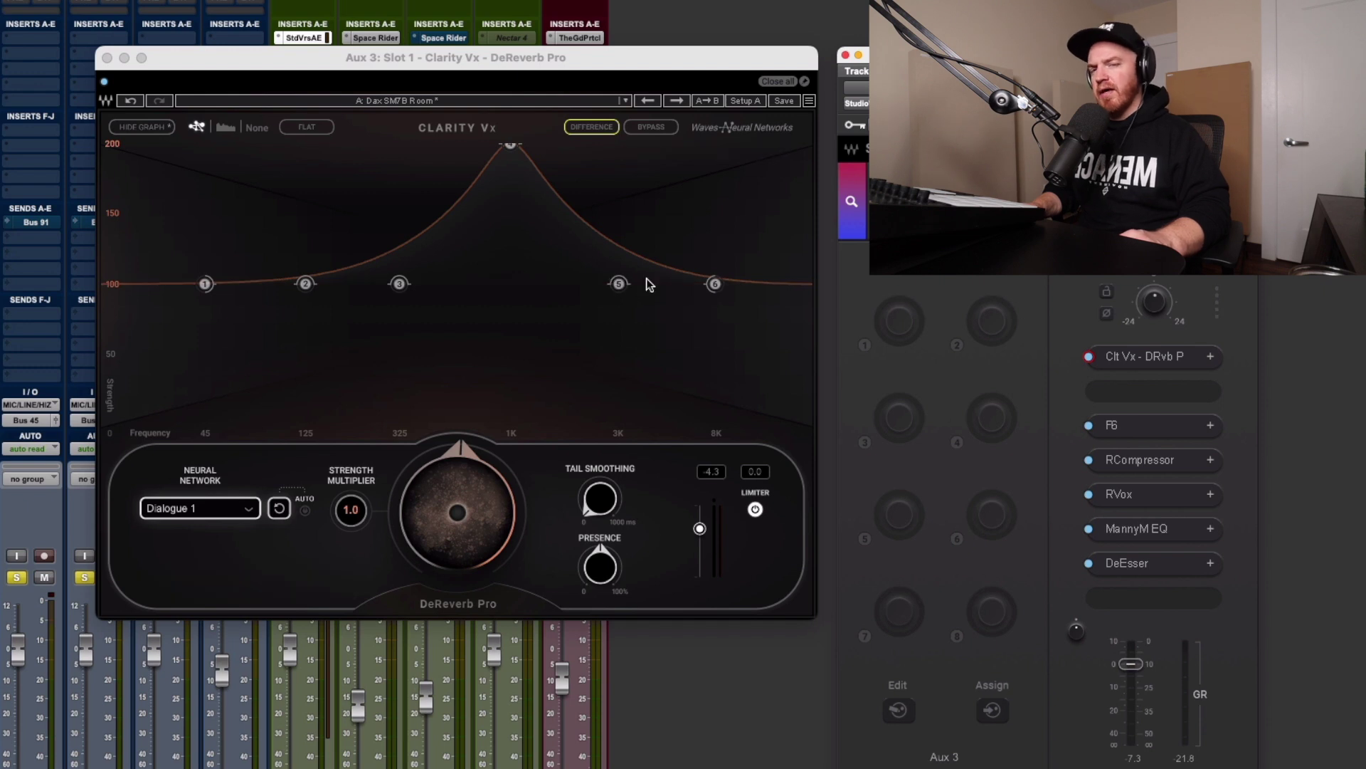
Inspect node 4's 1000 Hz band at 200% and lower the DeReverb knob to 46.3
{"action": "mouse_move", "coordinate": [400, 284]}
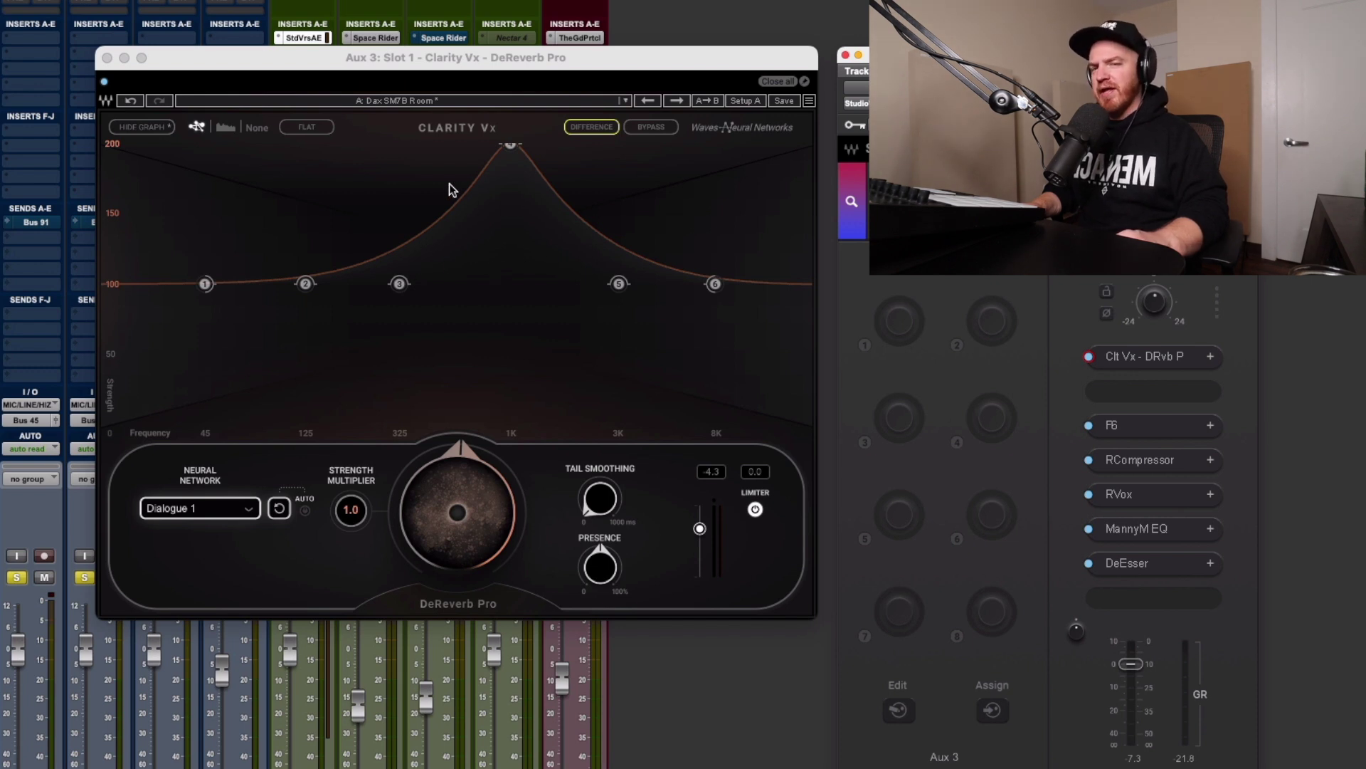
{"action": "left_click", "coordinate": [513, 146]}
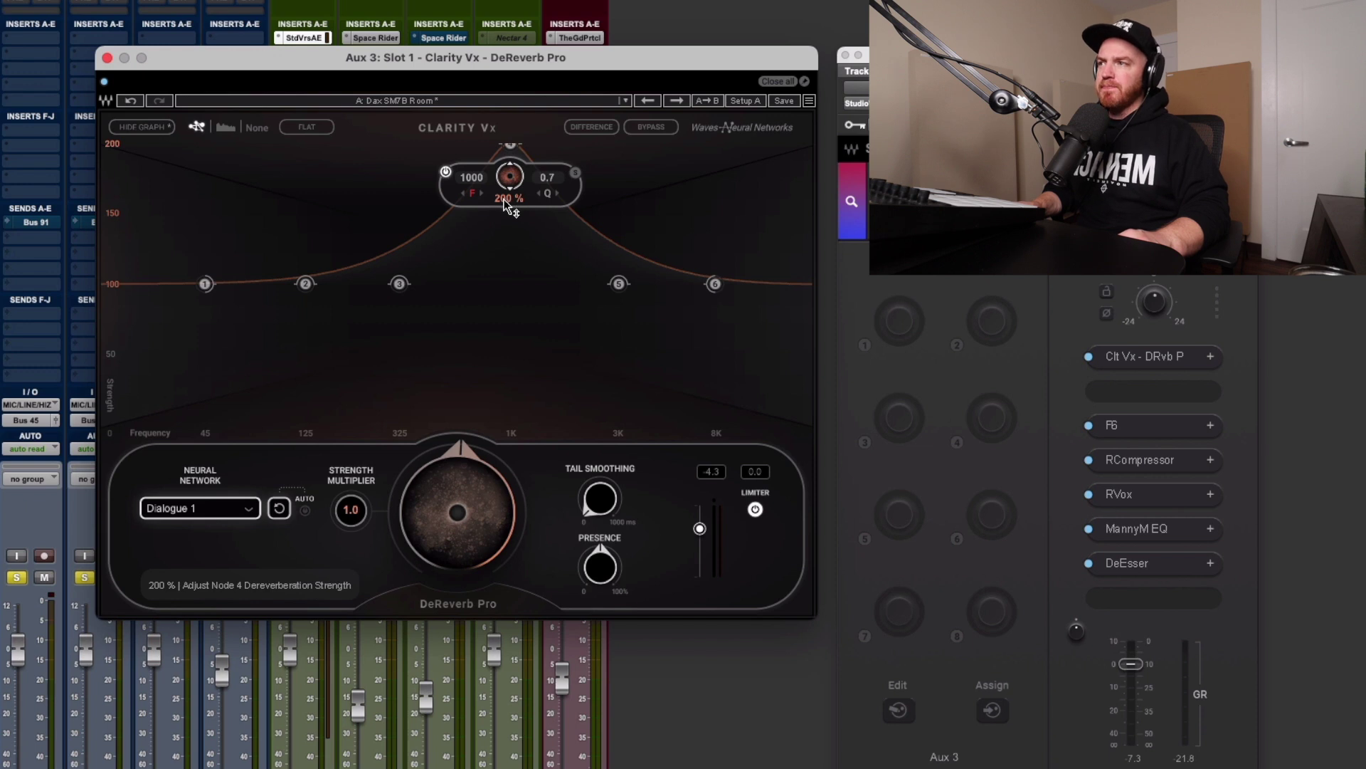
{"action": "mouse_move", "coordinate": [459, 523]}
{"action": "left_mouse_down"}
{"action": "mouse_move", "coordinate": [455, 542]}
{"action": "mouse_move", "coordinate": [466, 513]}
{"action": "left_mouse_up"}
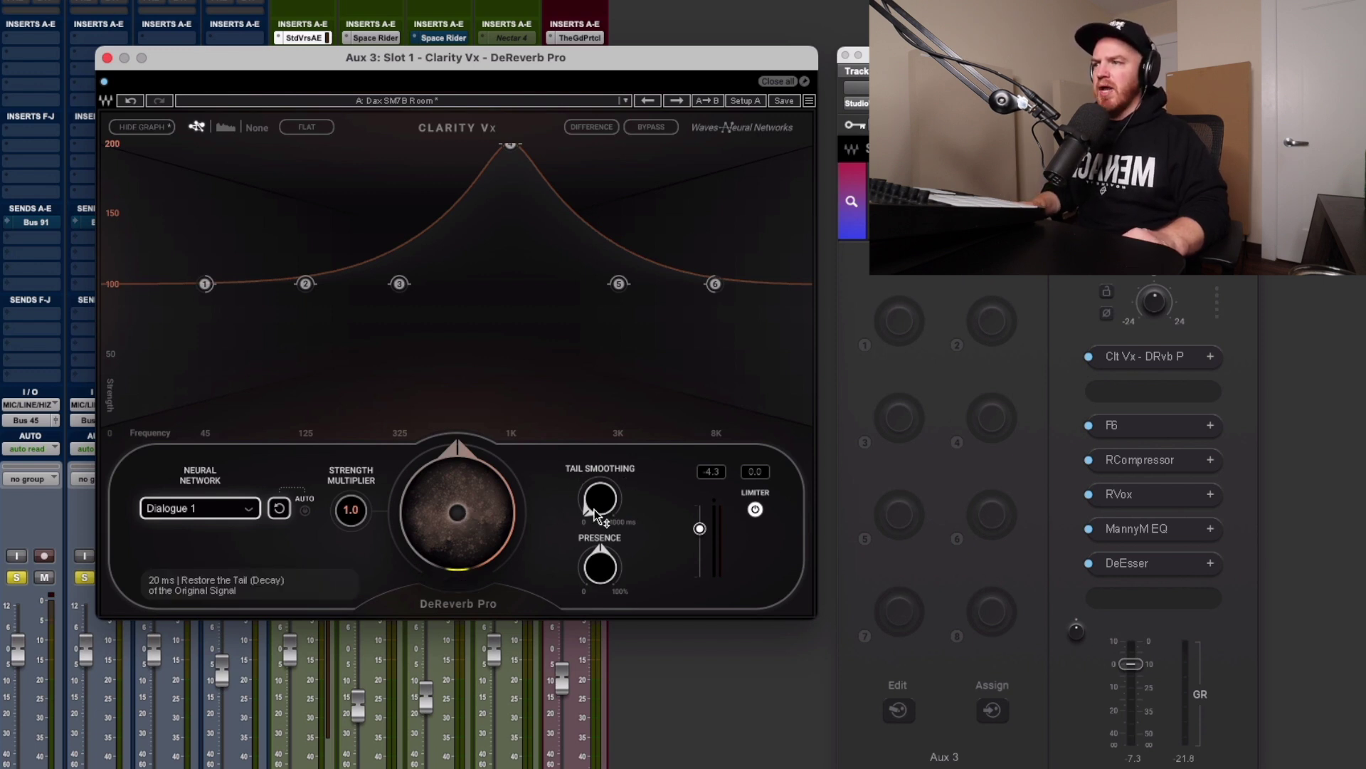
{"action": "mouse_move", "coordinate": [594, 514]}
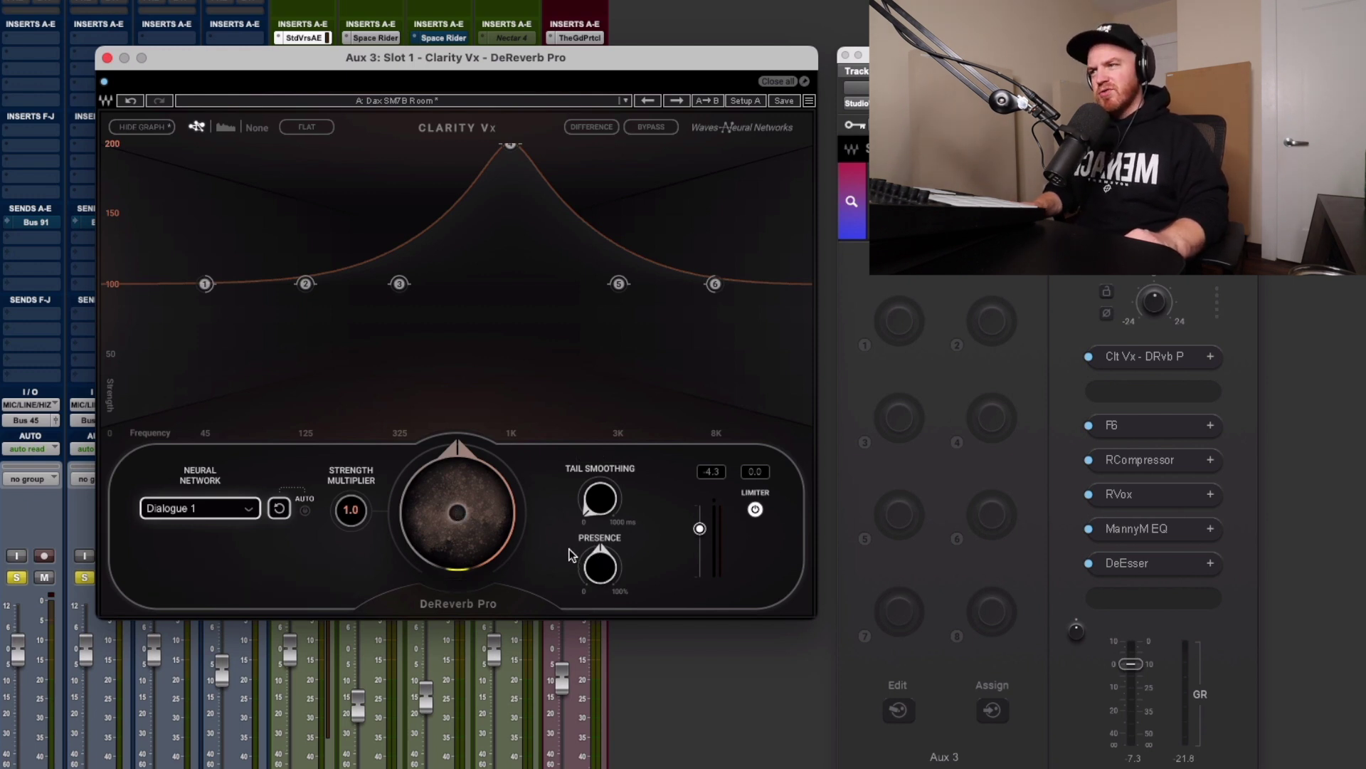
{"action": "left_click", "coordinate": [600, 564]}
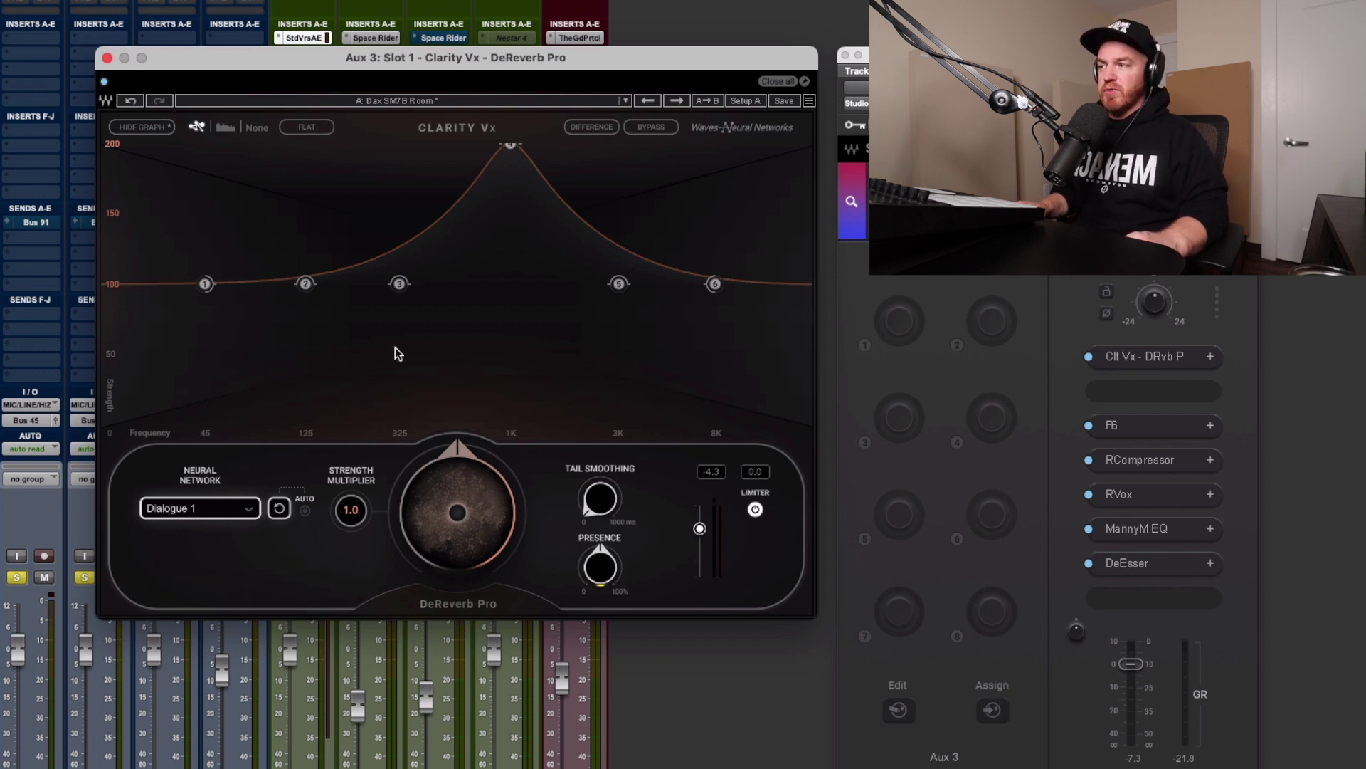
{"action": "left_click", "coordinate": [247, 513]}
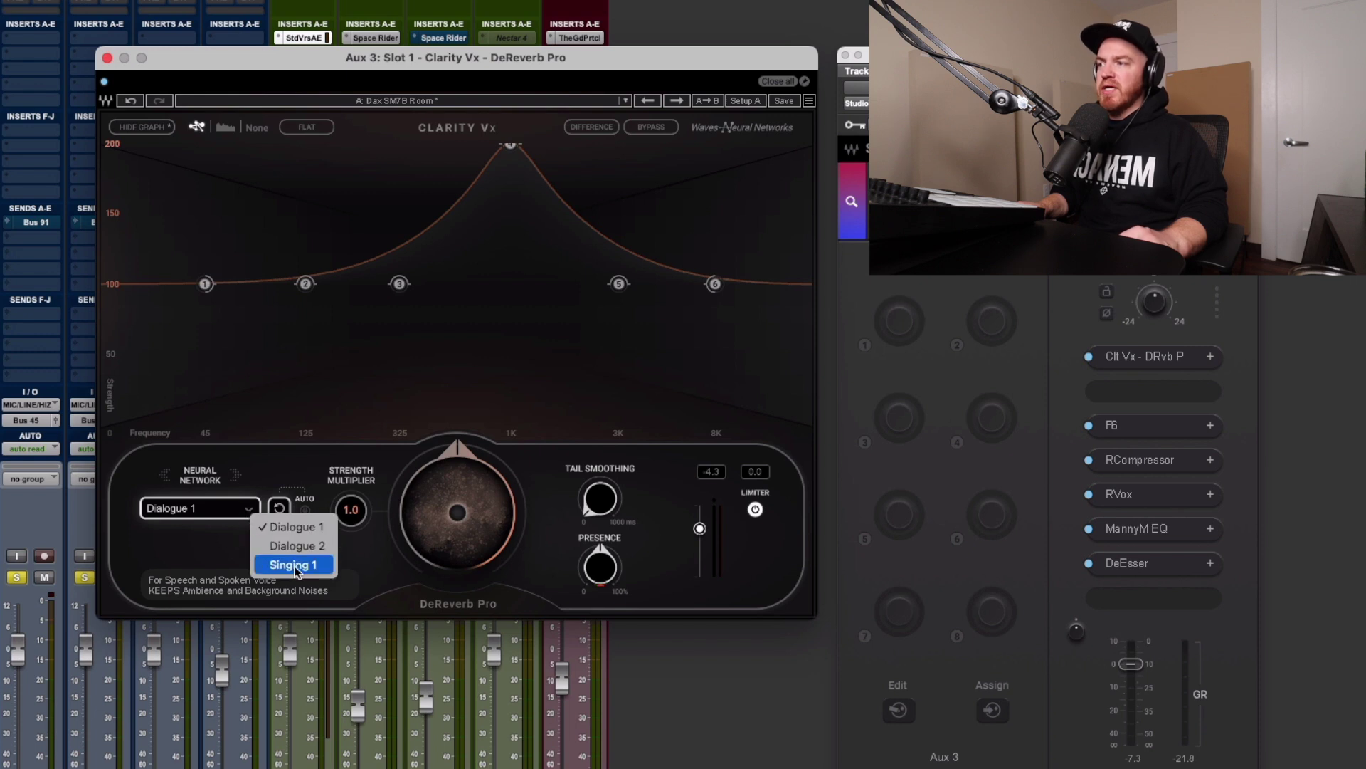
{"action": "left_click", "coordinate": [162, 536]}
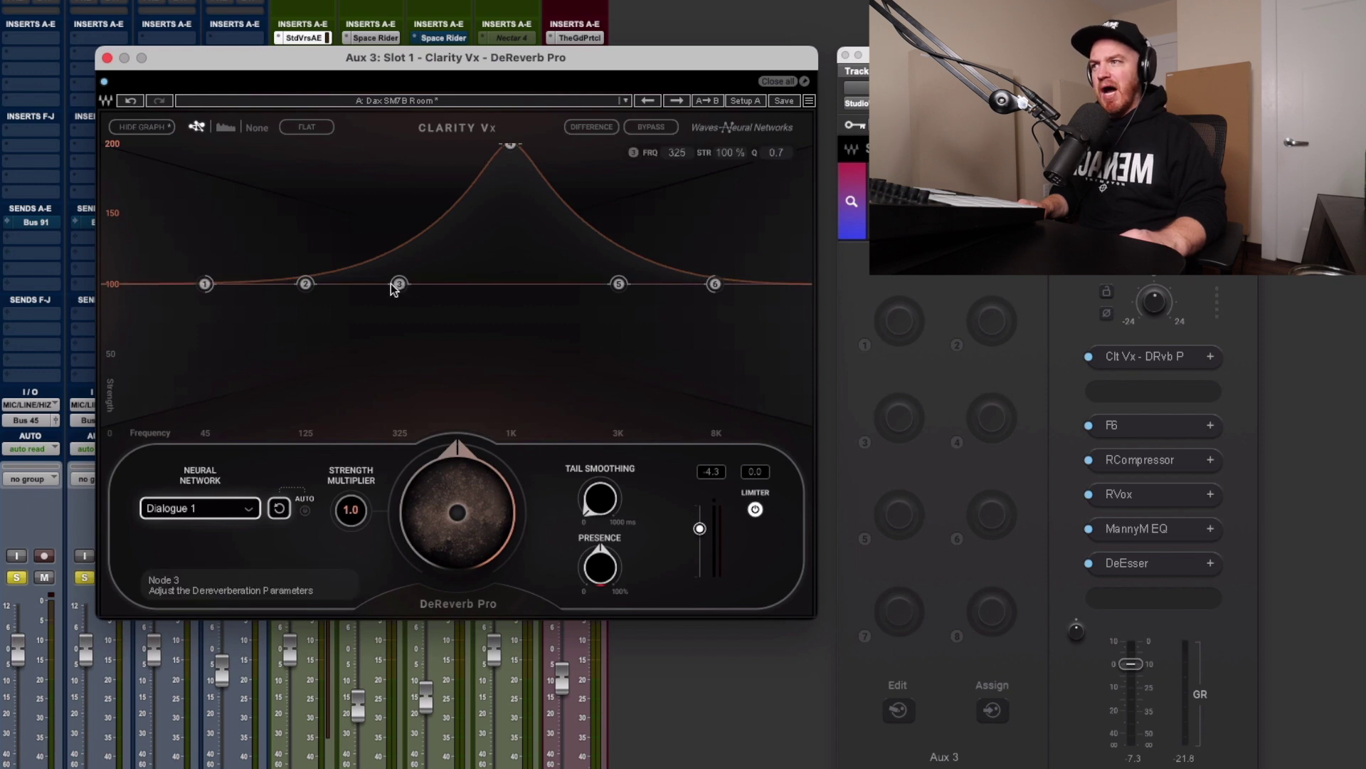
Insert Clarity Vx DeReverb in slot 2 via a 'dereverb' search and reposition its window
{"action": "left_click", "coordinate": [1181, 392]}
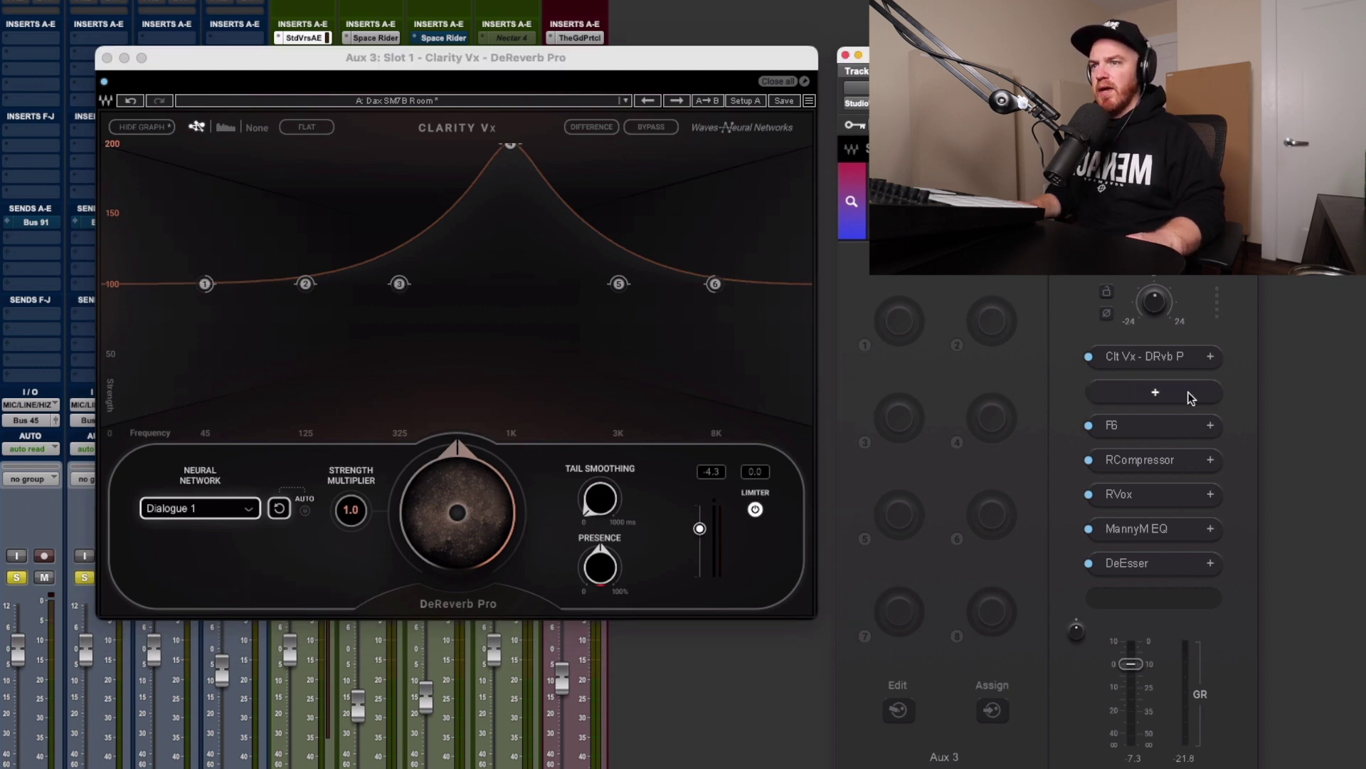
{"action": "type", "text": "dereverb"}
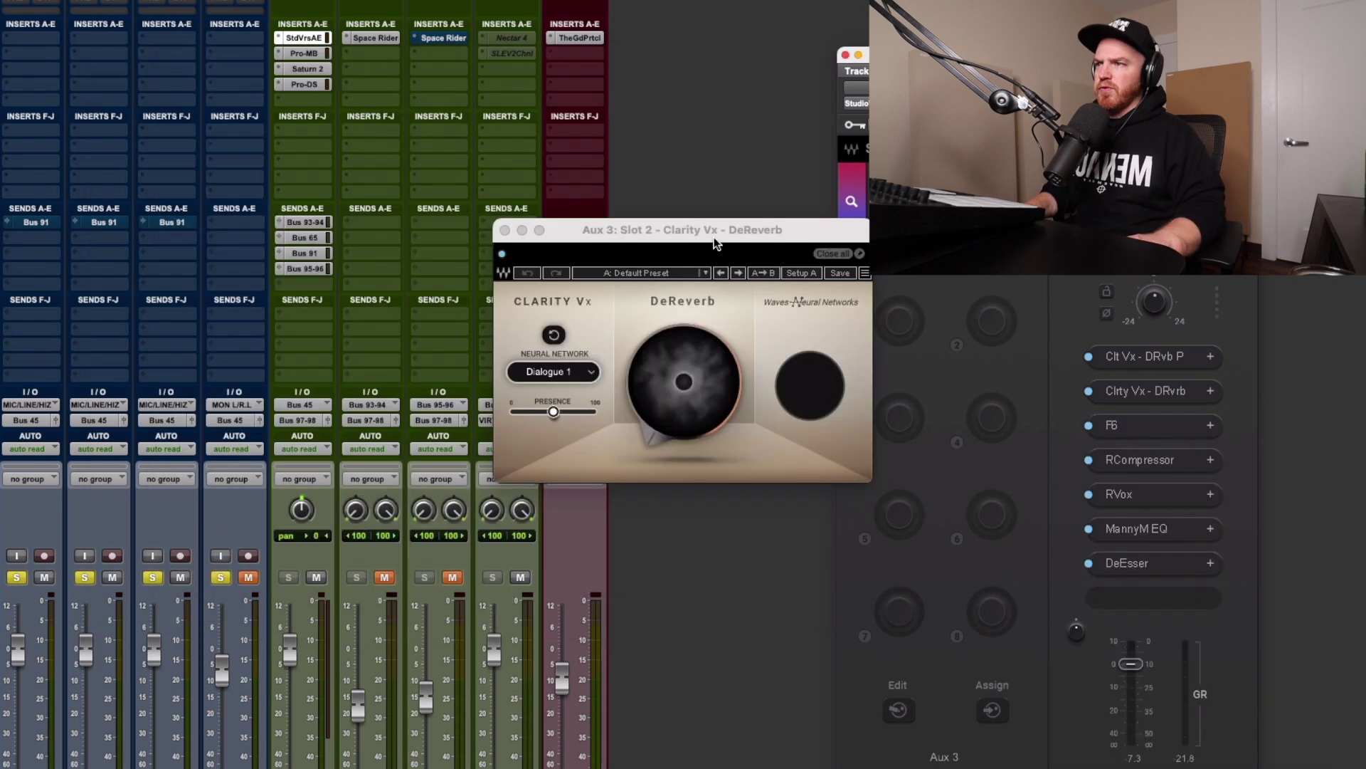
{"action": "left_click_drag", "start_coordinate": [715, 242], "coordinate": [640, 224]}
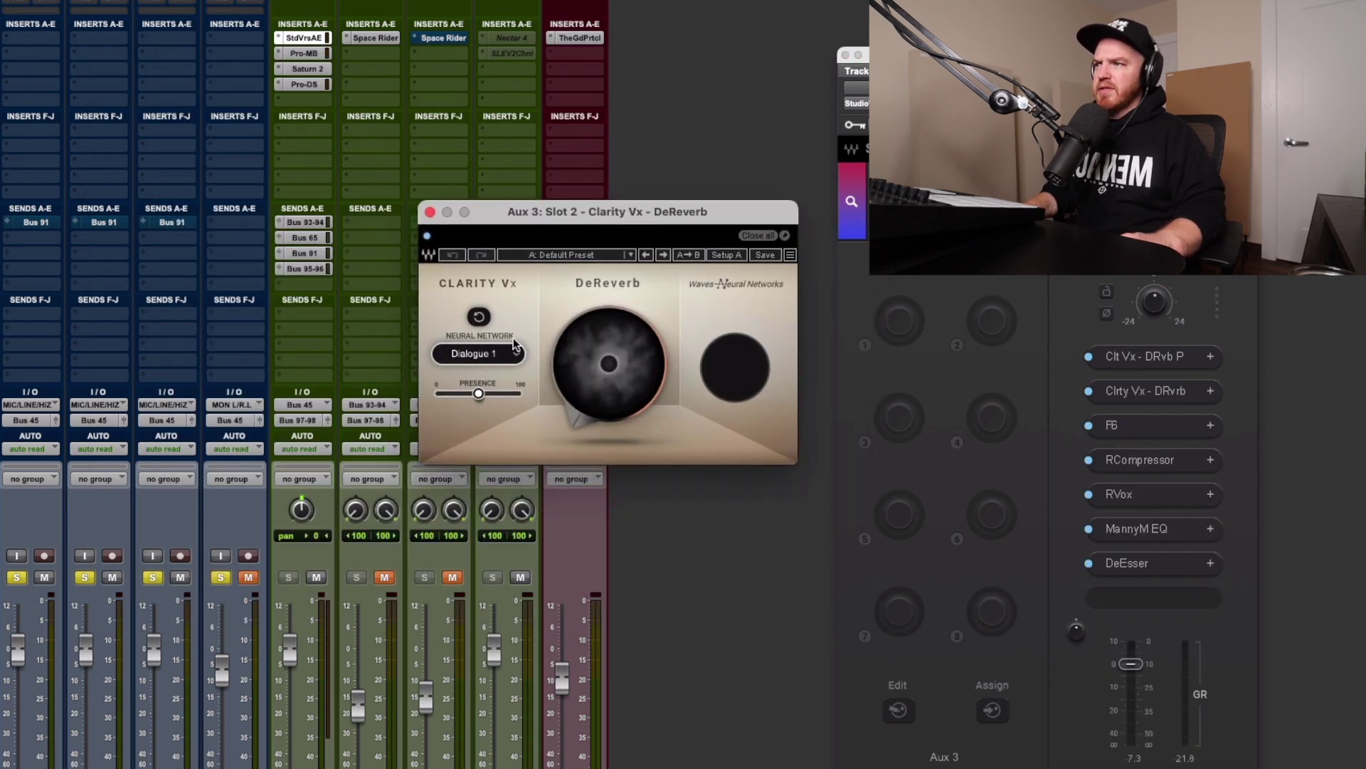
Toggle DeReverb Pro's bypass on the vocal aux and open its window
{"action": "left_click", "coordinate": [1089, 356]}
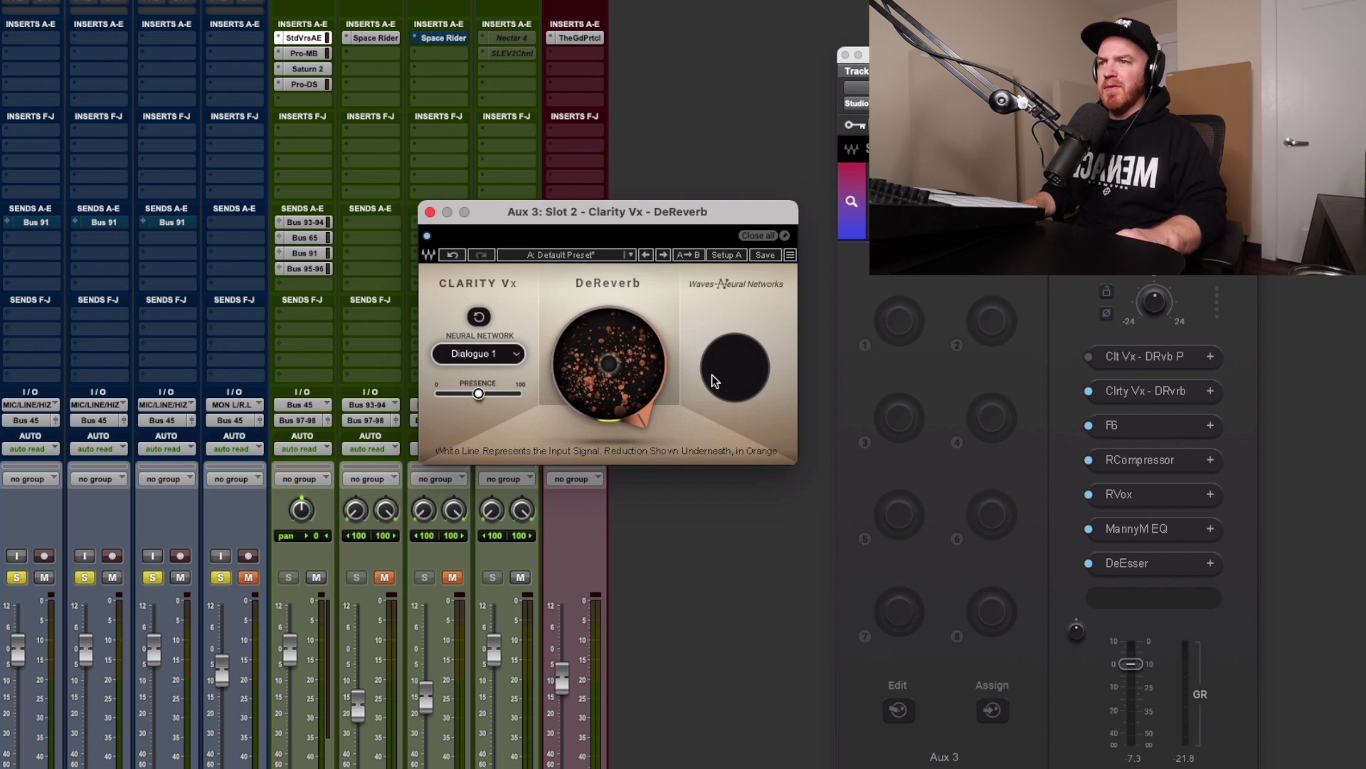
{"action": "left_click", "coordinate": [1148, 356]}
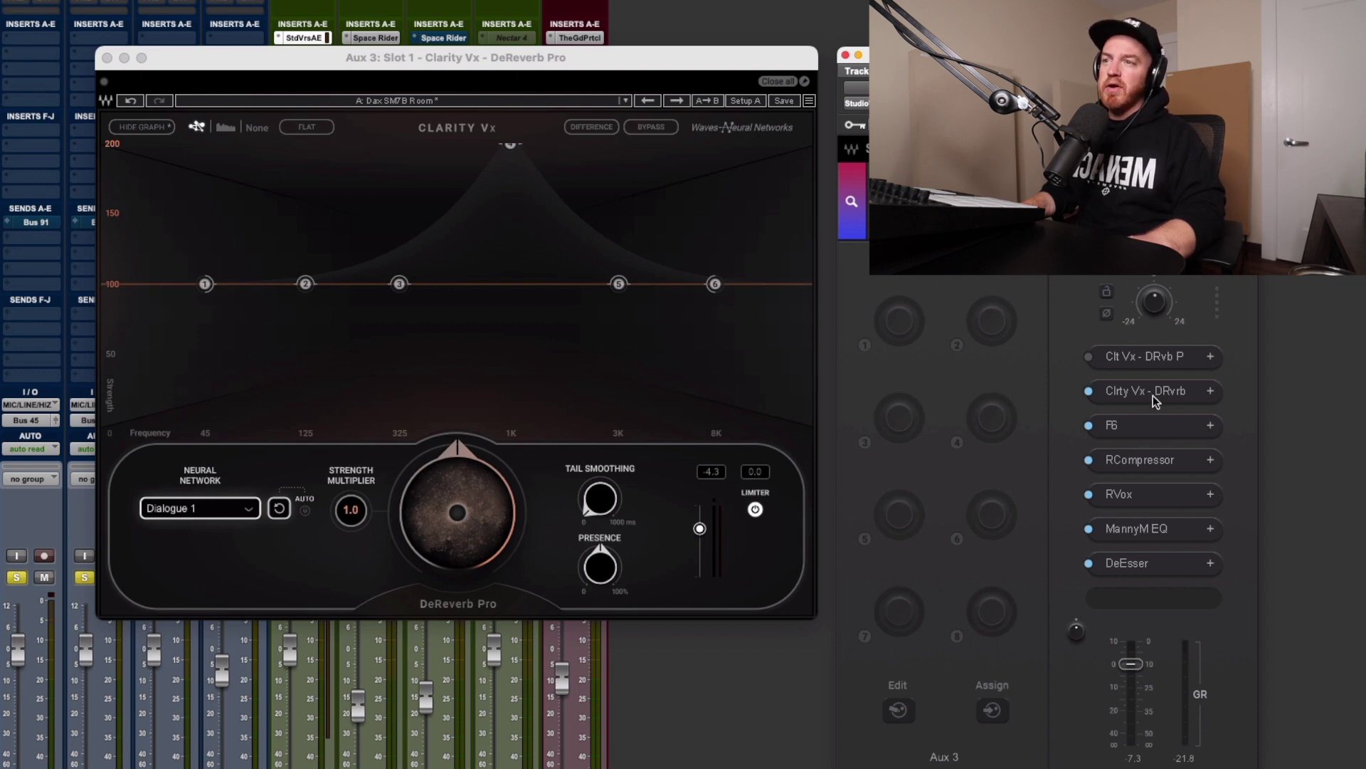
{"action": "left_click", "coordinate": [1089, 356]}
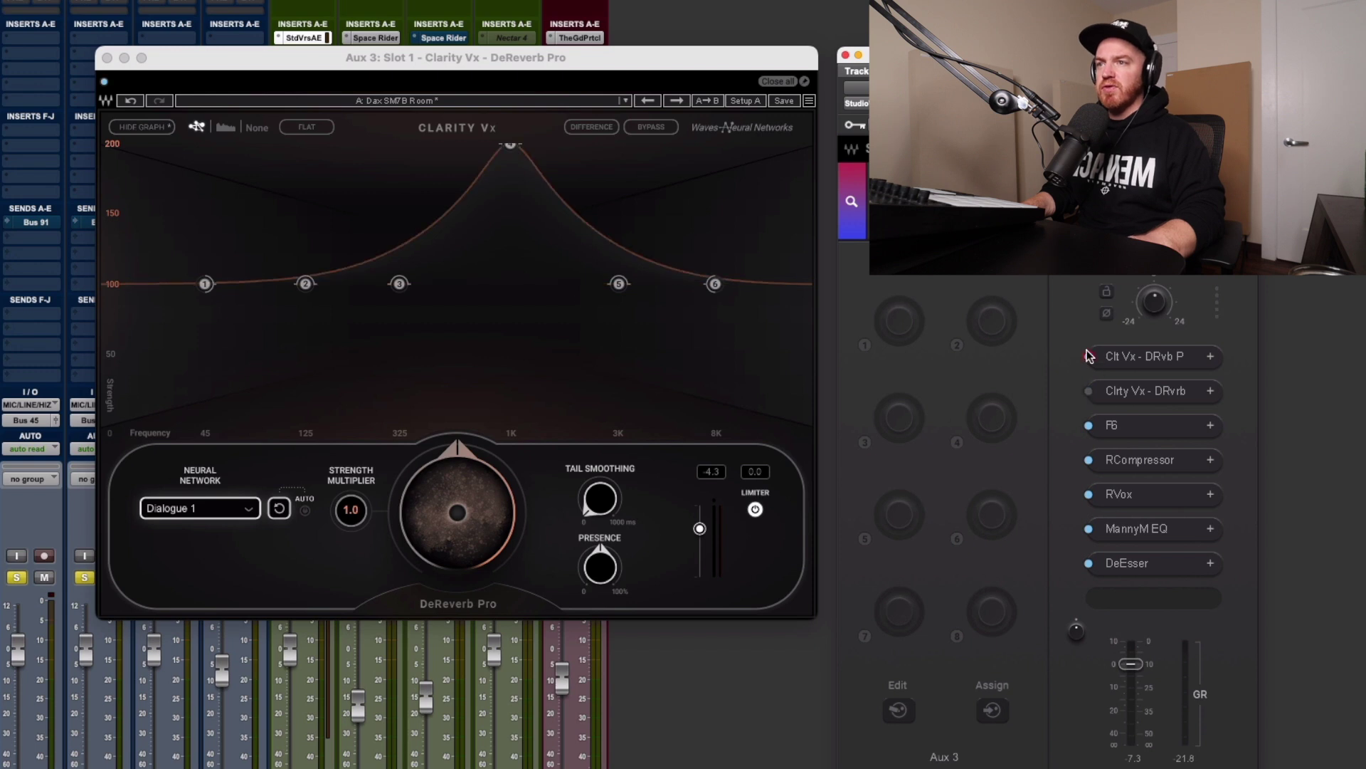
Show the basic DeReverb window, confirm its amount at 100, and start playback
{"action": "left_click", "coordinate": [1089, 390]}
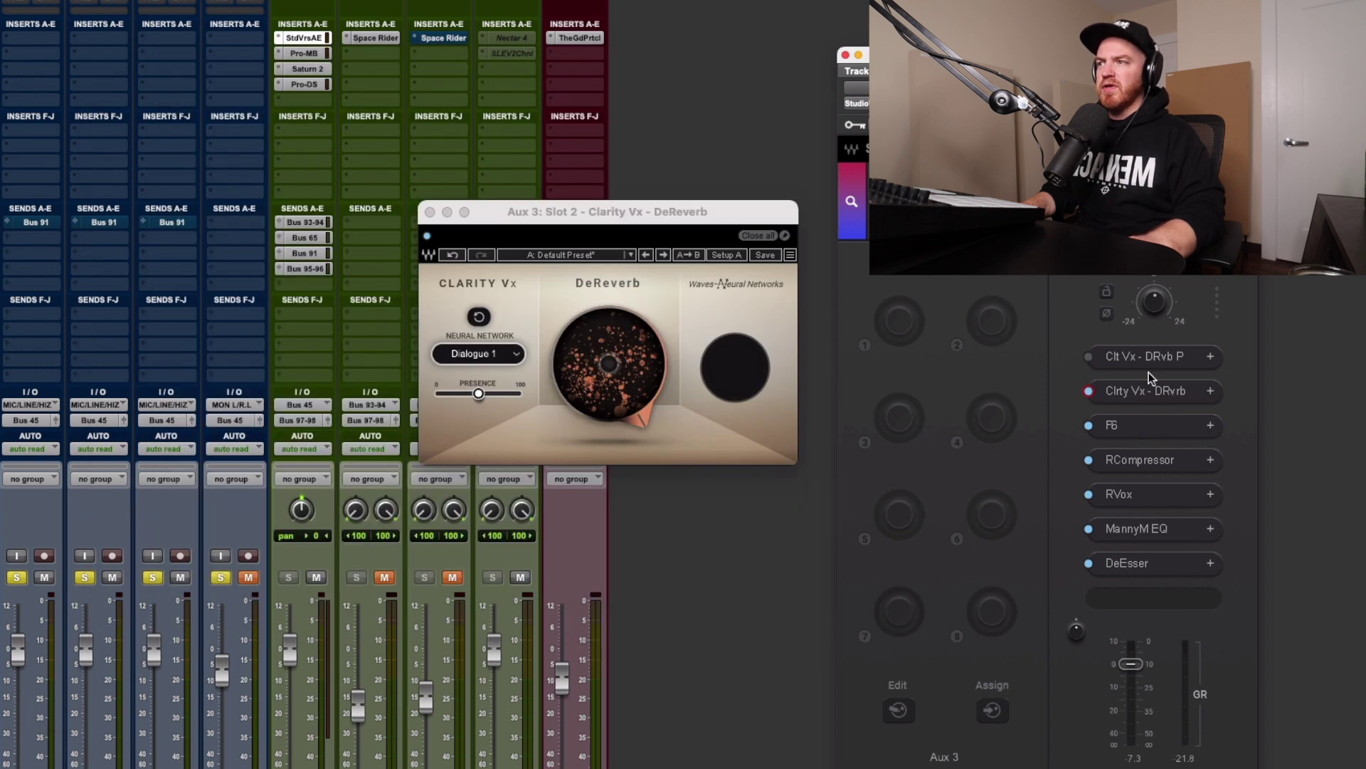
{"action": "left_click", "coordinate": [603, 401]}
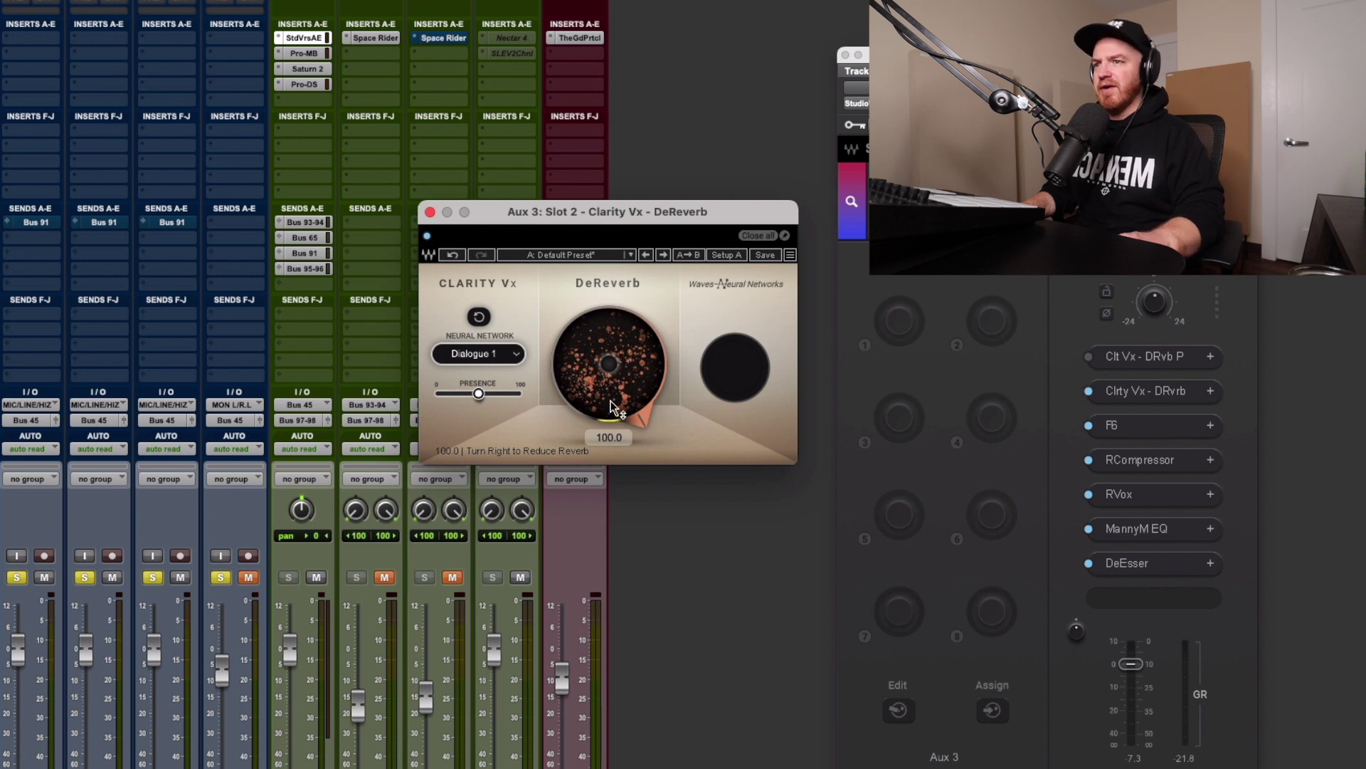
{"action": "key", "text": "space"}
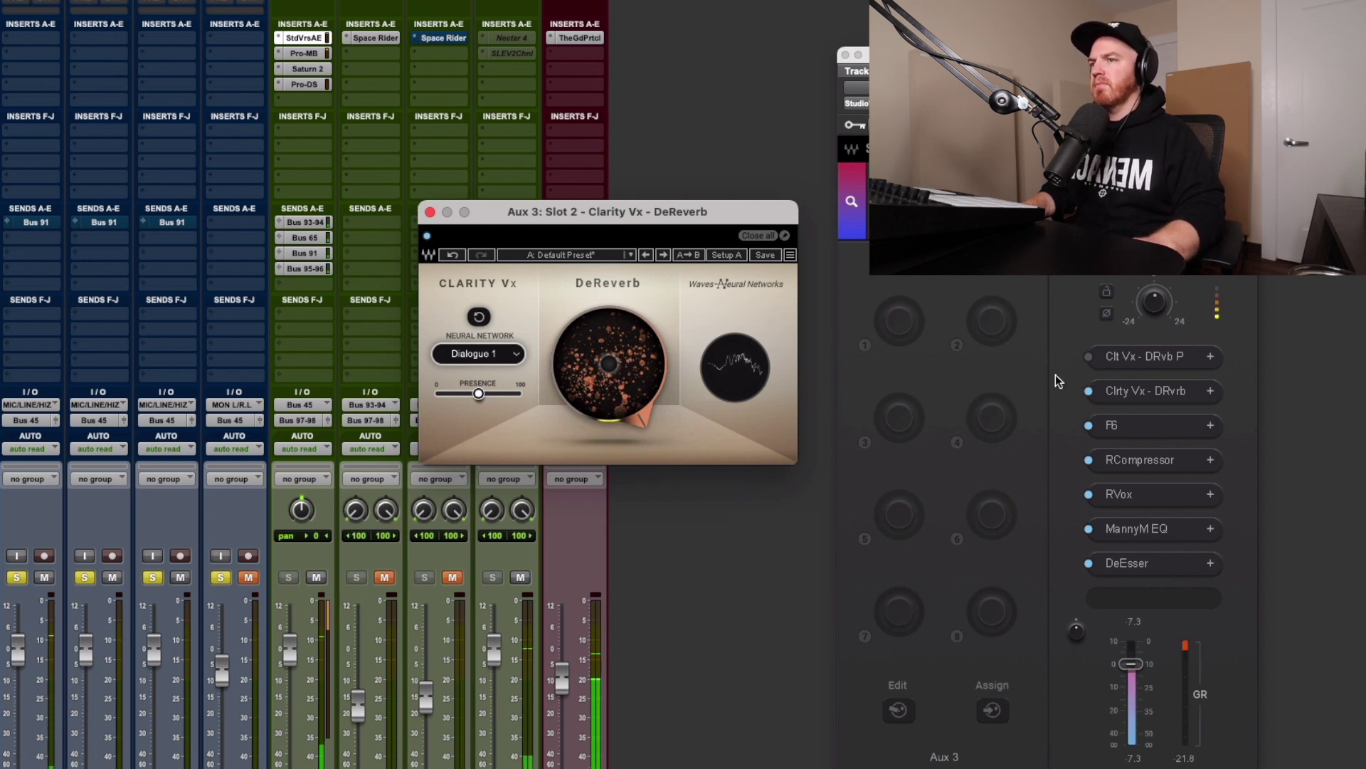
Bypass the basic DeReverb and alternate its window with the Pro's, ending on the Pro at 50
{"action": "left_click", "coordinate": [1090, 391]}
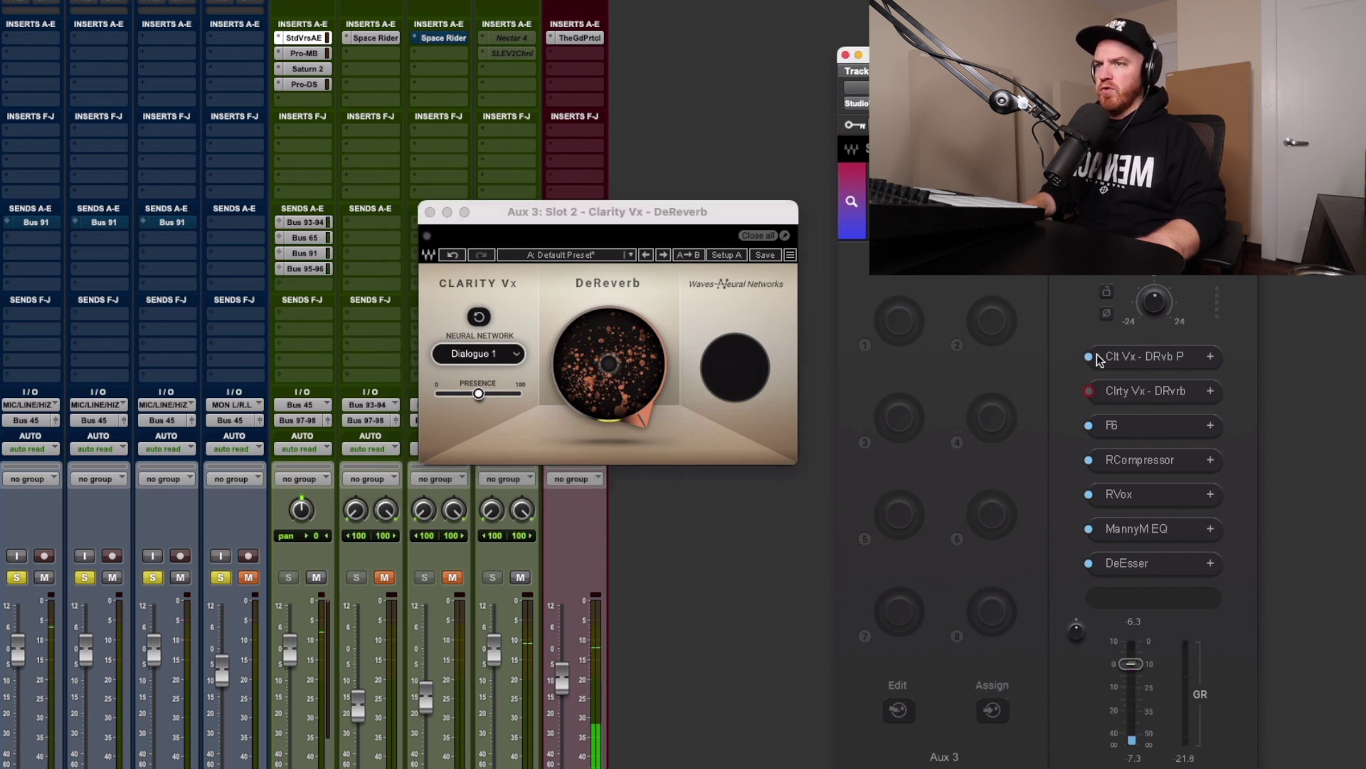
{"action": "left_click", "coordinate": [1138, 357]}
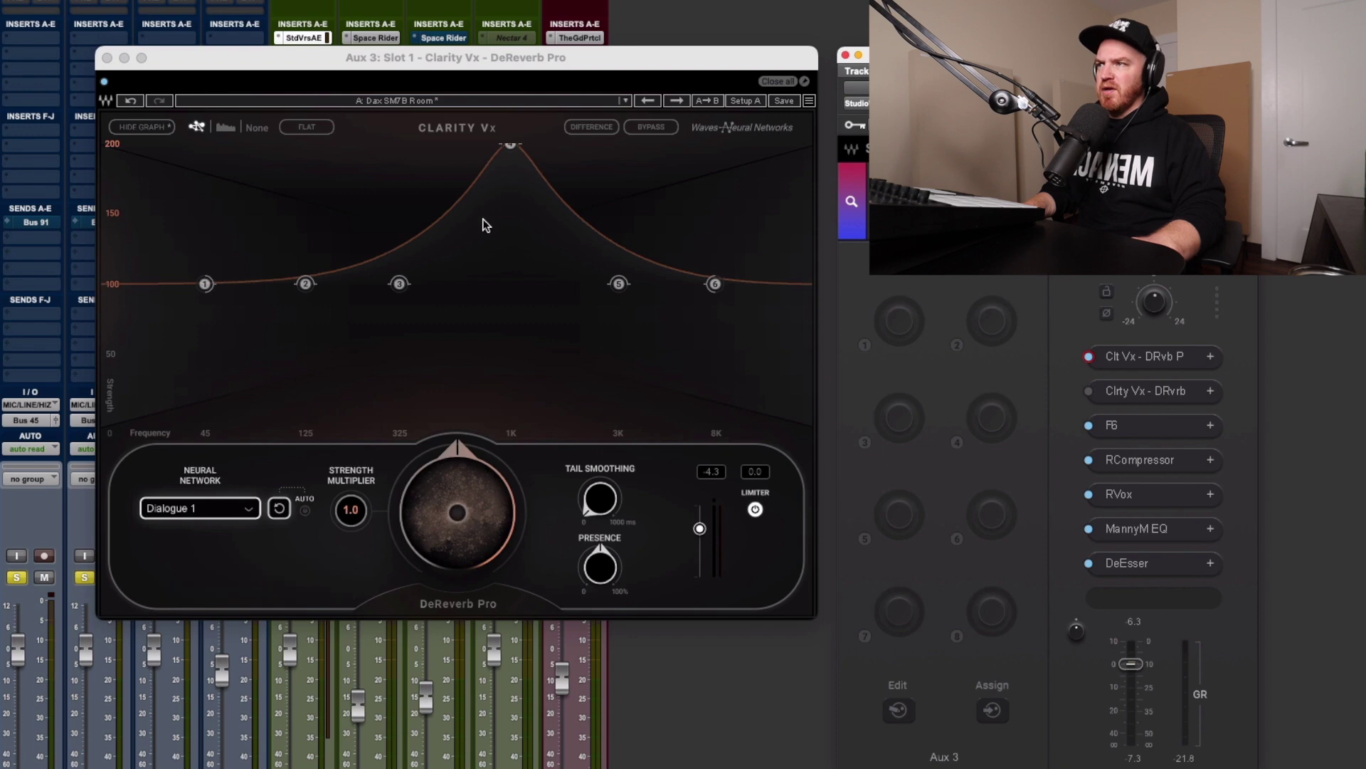
{"action": "left_click", "coordinate": [1137, 356]}
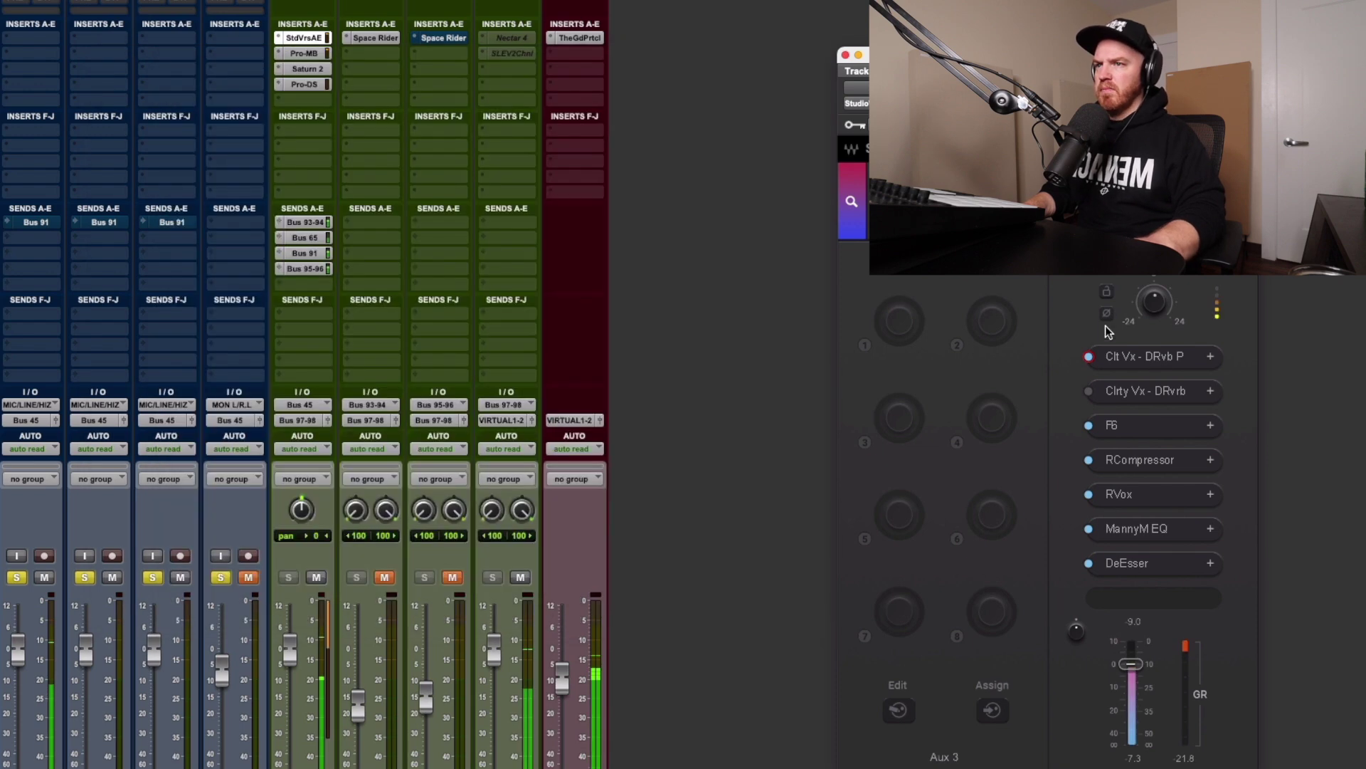
{"action": "left_click", "coordinate": [1135, 357]}
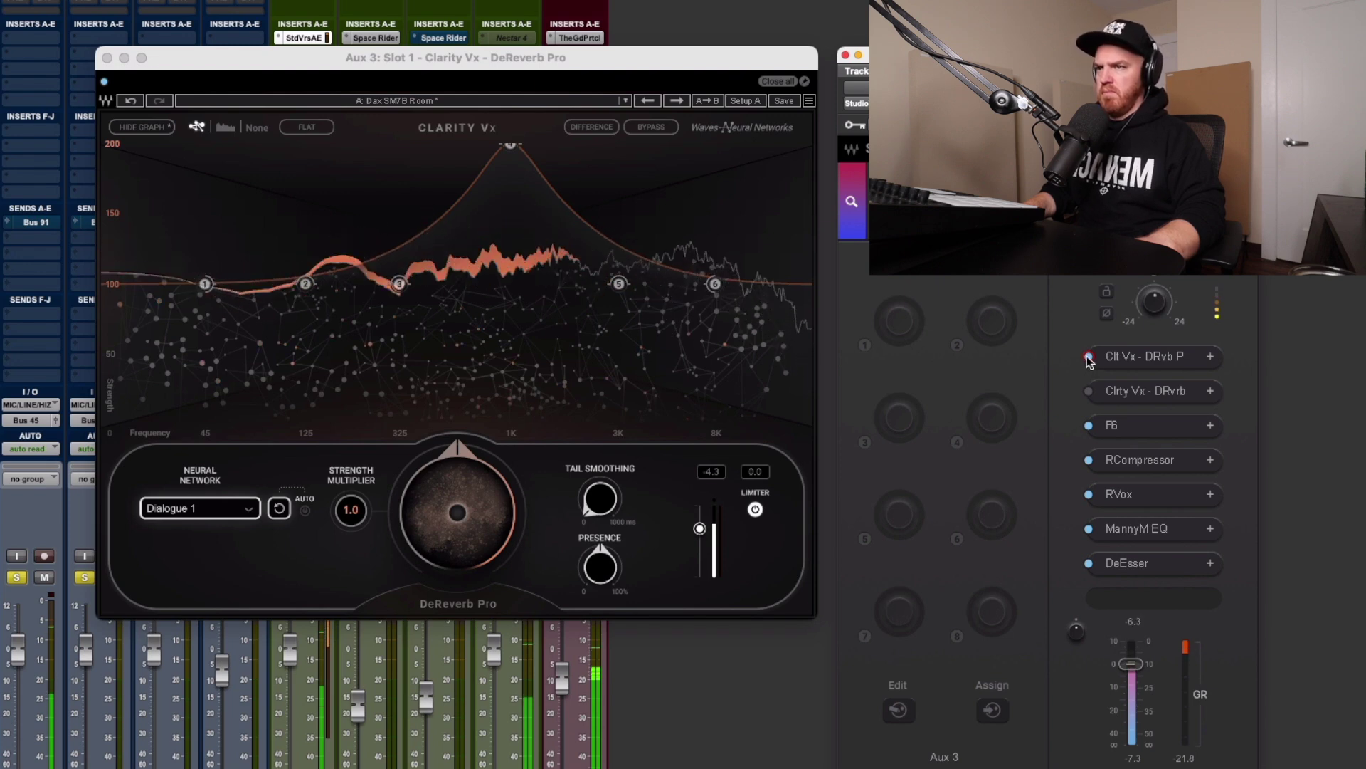
{"action": "left_click", "coordinate": [1089, 392]}
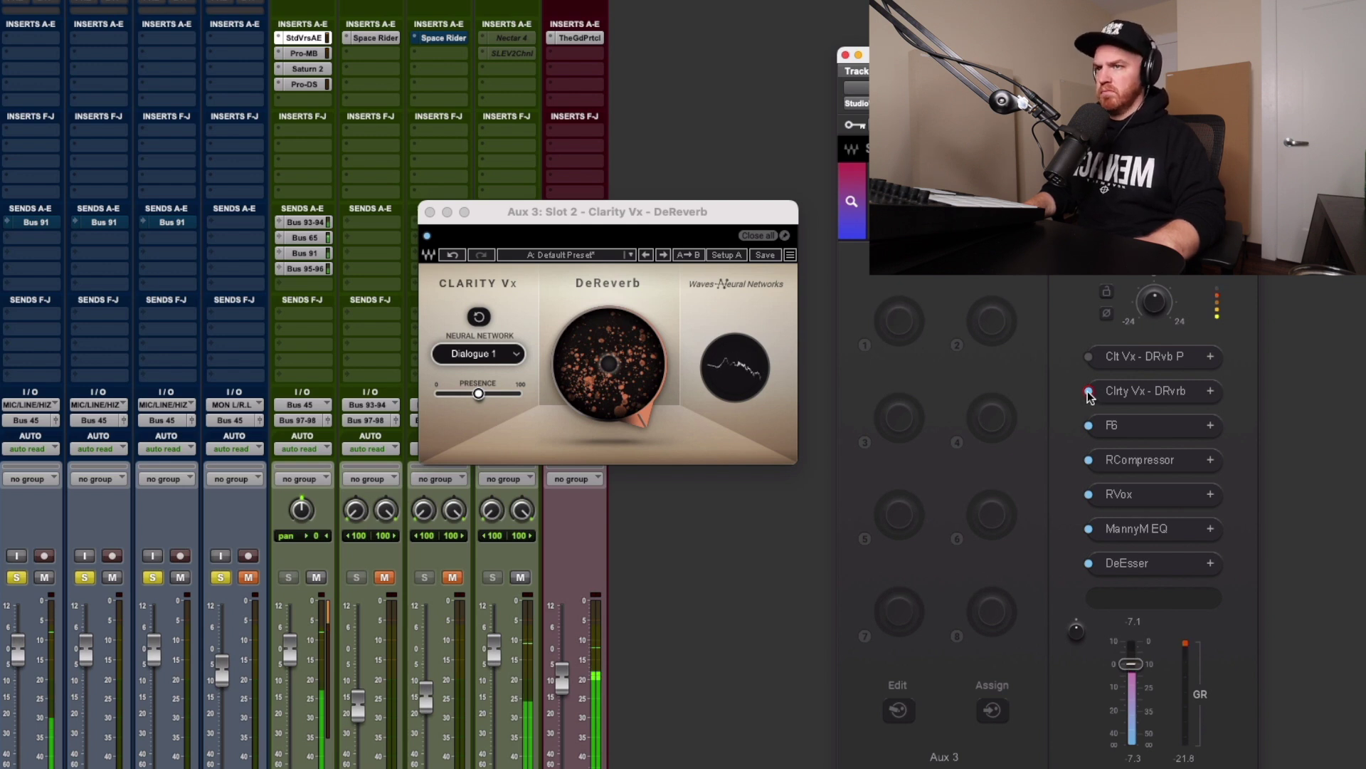
{"action": "left_click", "coordinate": [1088, 356]}
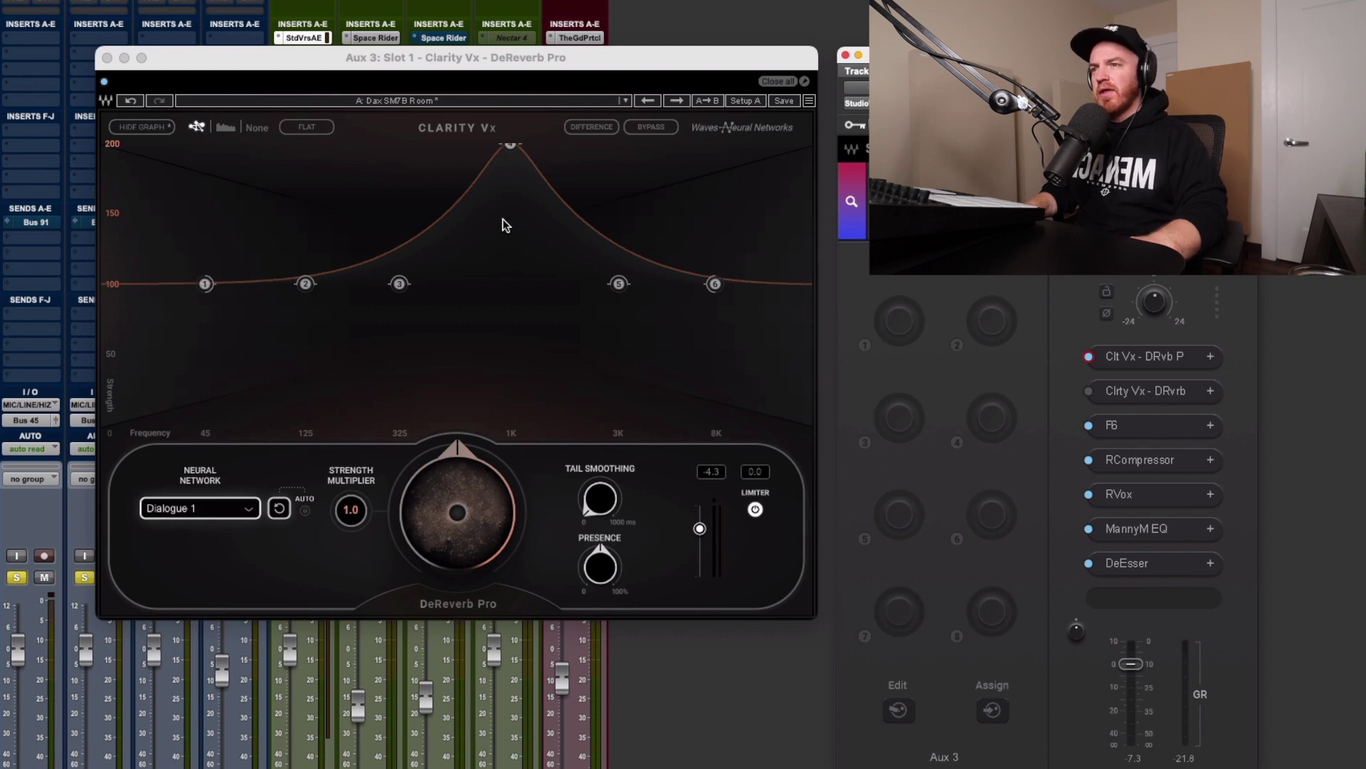
{"action": "left_click", "coordinate": [1142, 390]}
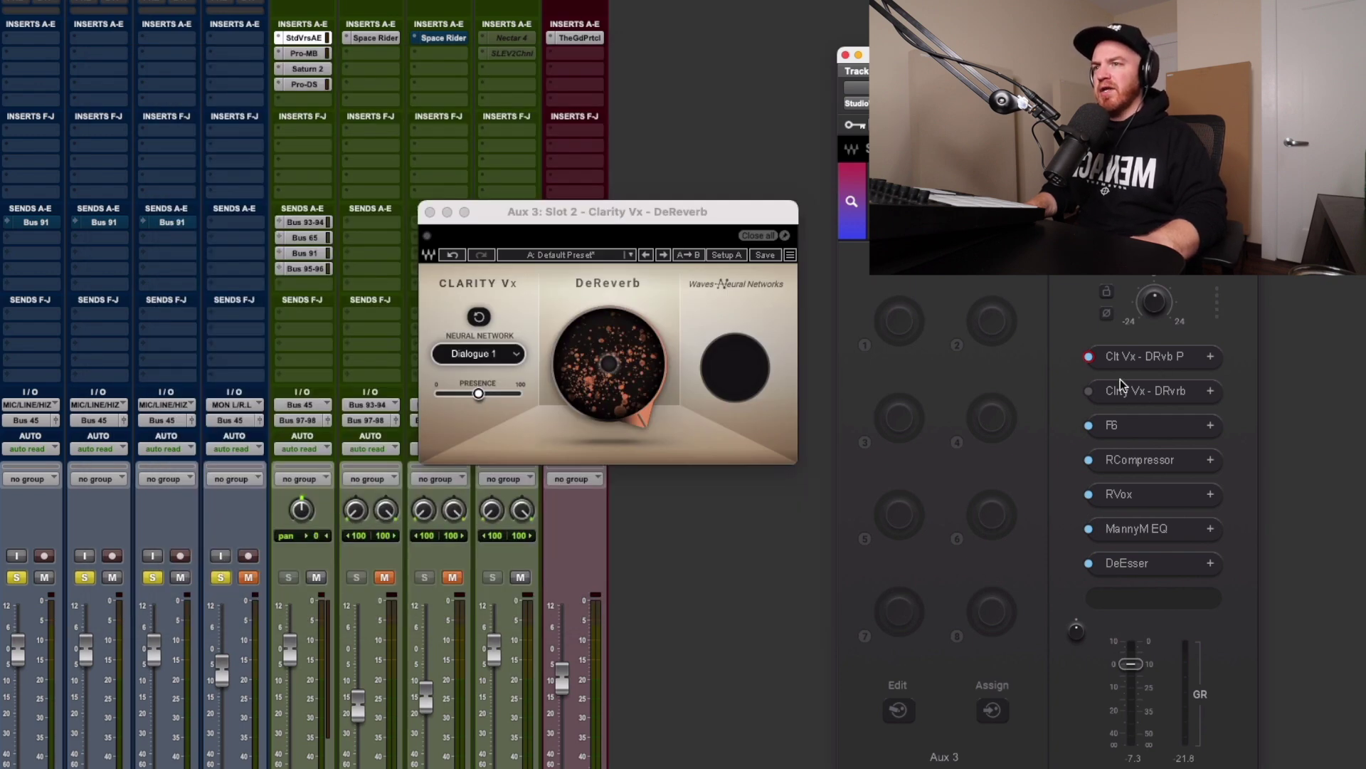
{"action": "left_click", "coordinate": [1145, 356]}
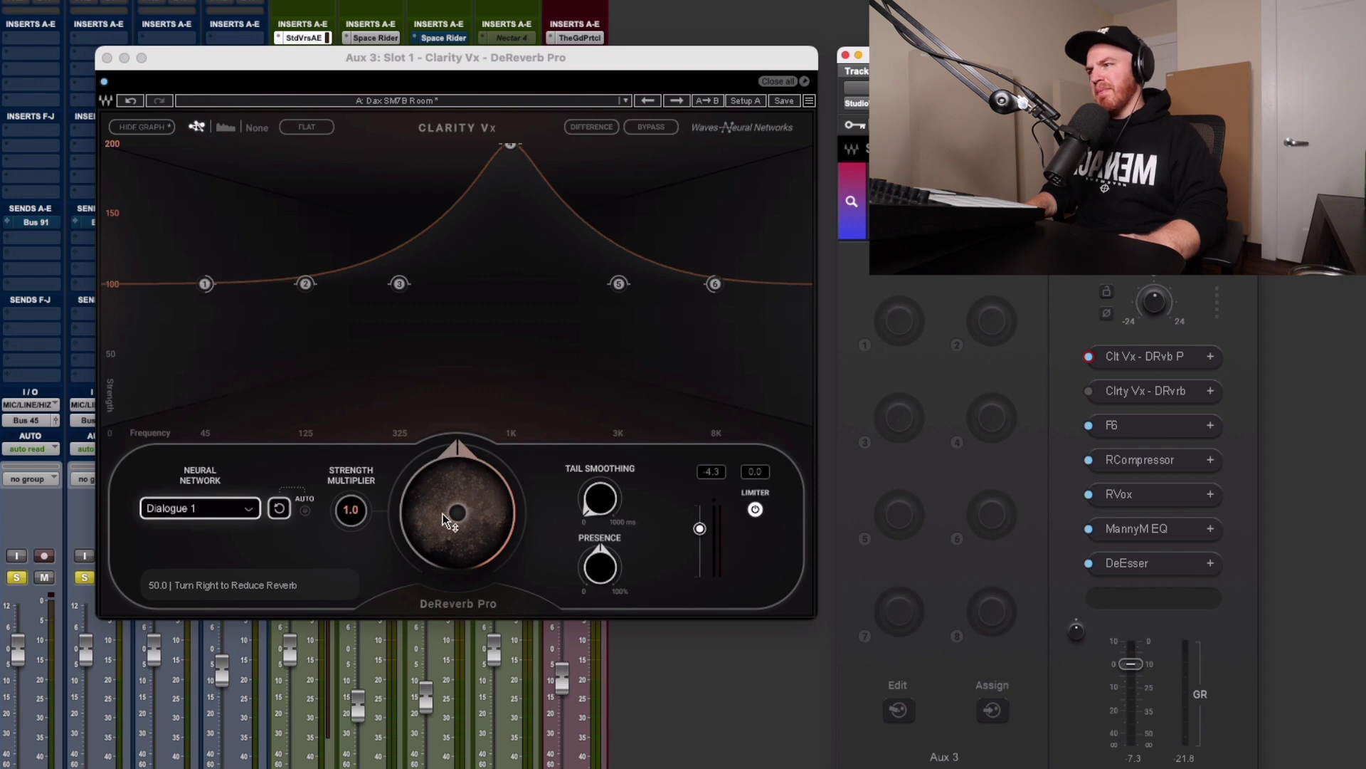
{"action": "mouse_move", "coordinate": [457, 516]}
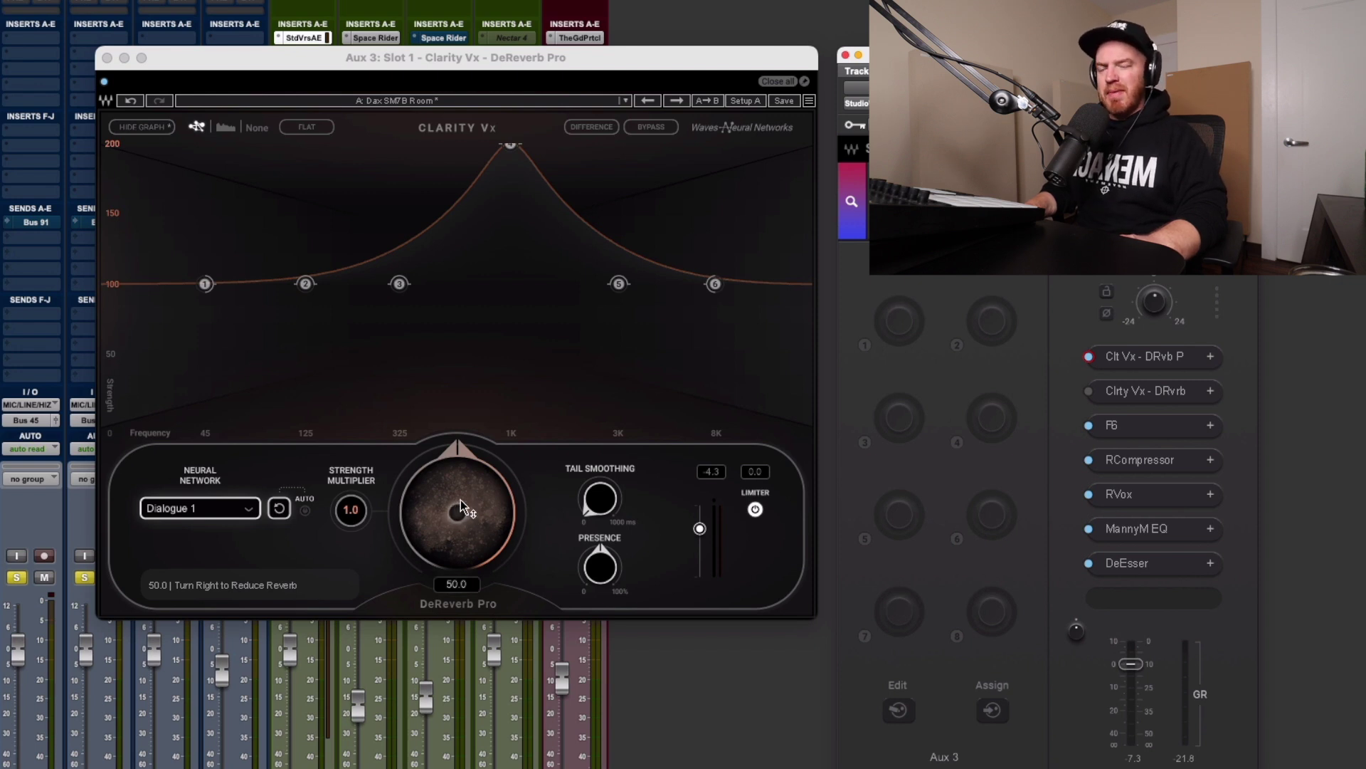
Reposition the DeReverb Pro window down and to the right, then start full-mix playback
{"action": "left_click", "coordinate": [107, 57]}
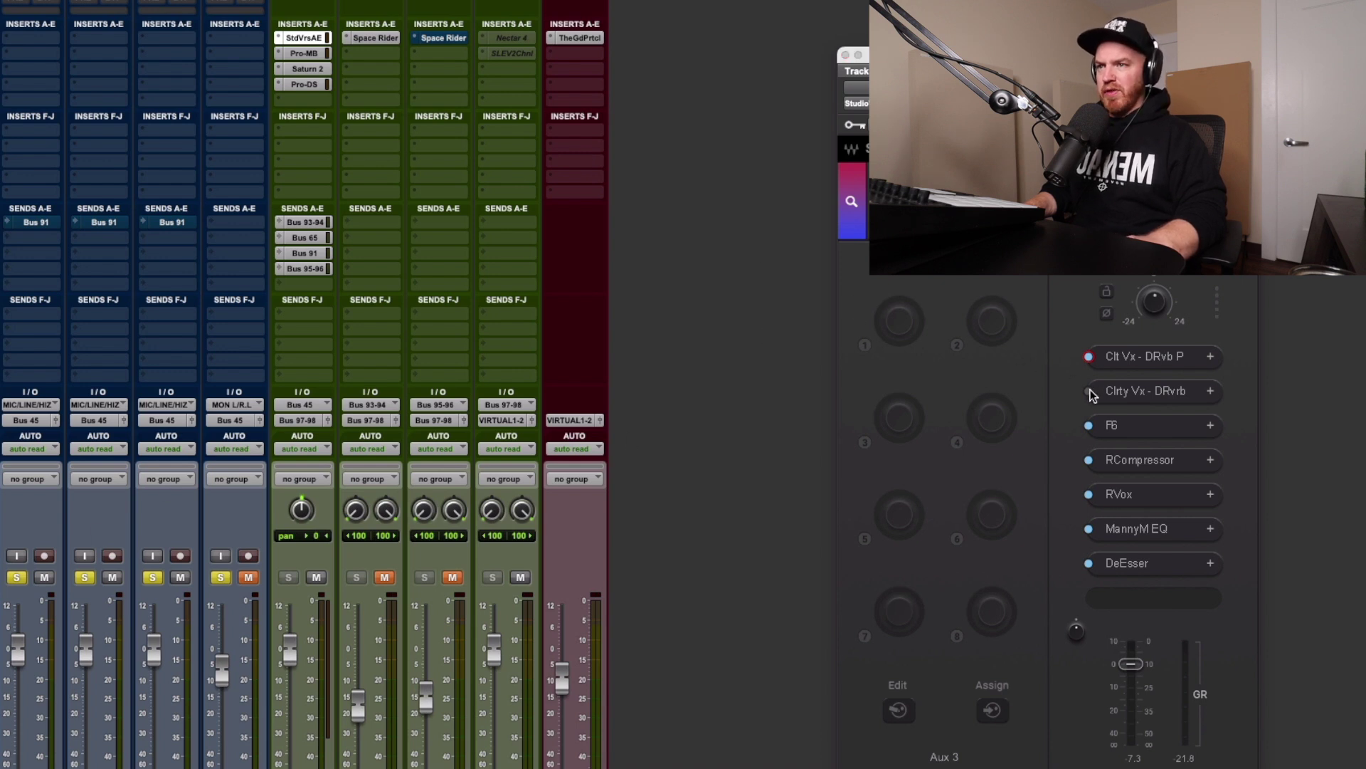
{"action": "left_click", "coordinate": [1140, 354]}
{"action": "left_click", "coordinate": [1147, 358]}
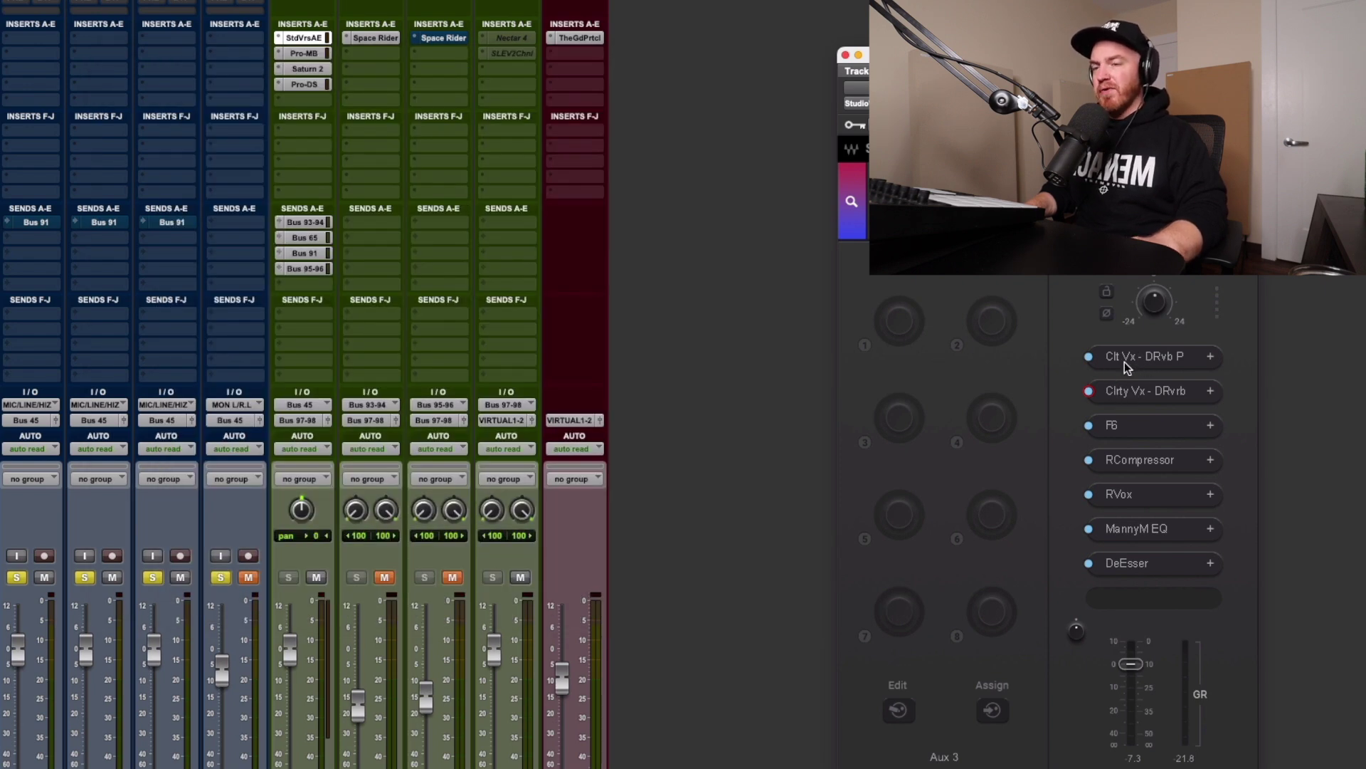
{"action": "left_click", "coordinate": [1160, 357]}
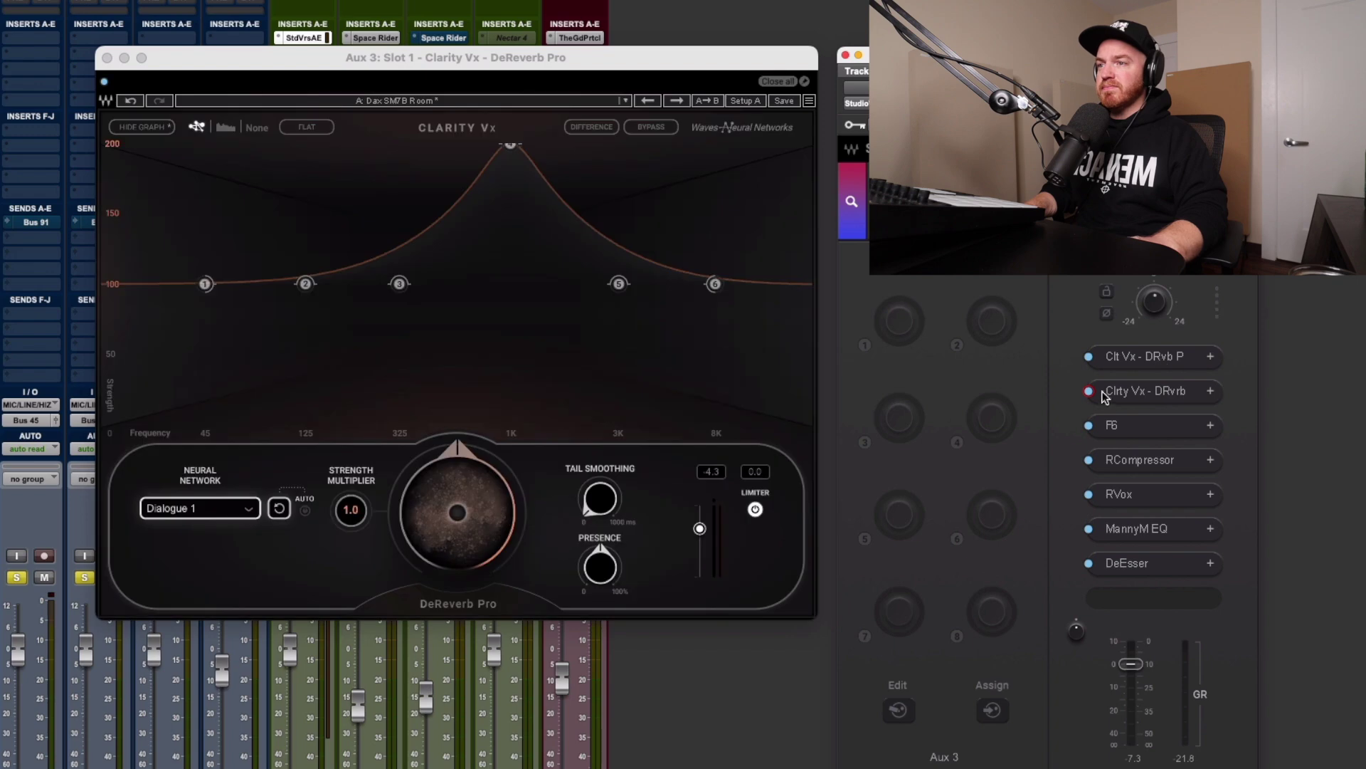
{"action": "left_click_drag", "start_coordinate": [506, 50], "coordinate": [662, 146]}
{"action": "key", "text": "space"}
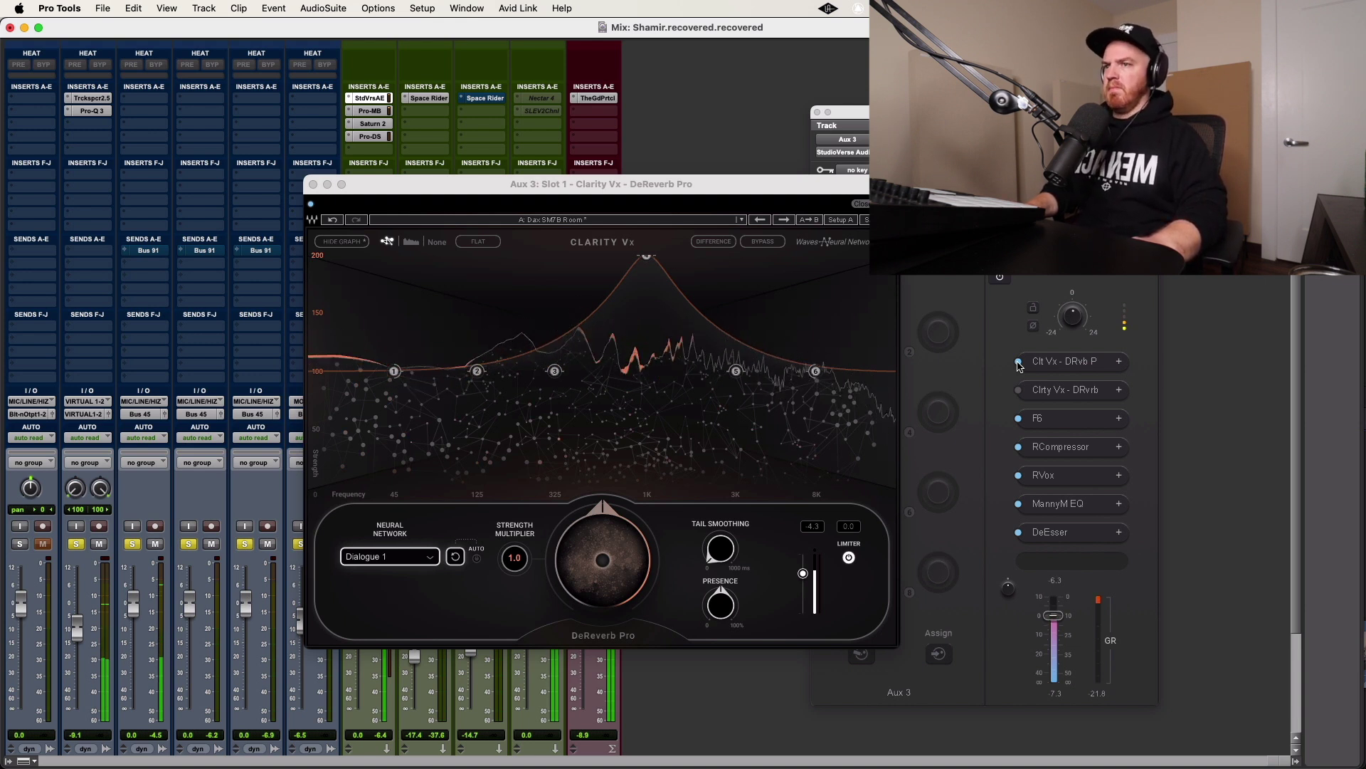
Toggle DeReverb Pro off and on three times in the full mix, ending switched on
{"action": "left_click", "coordinate": [1019, 365]}
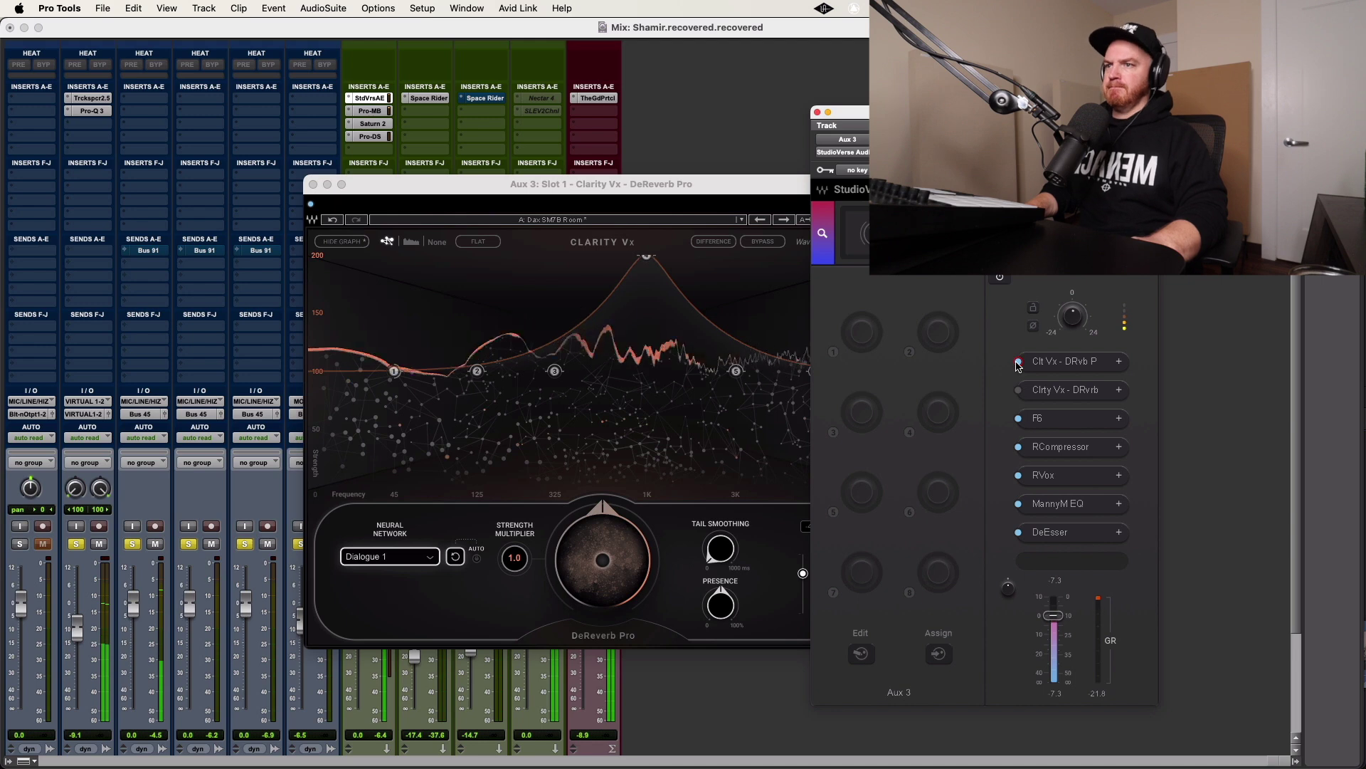
{"action": "left_click", "coordinate": [1018, 363]}
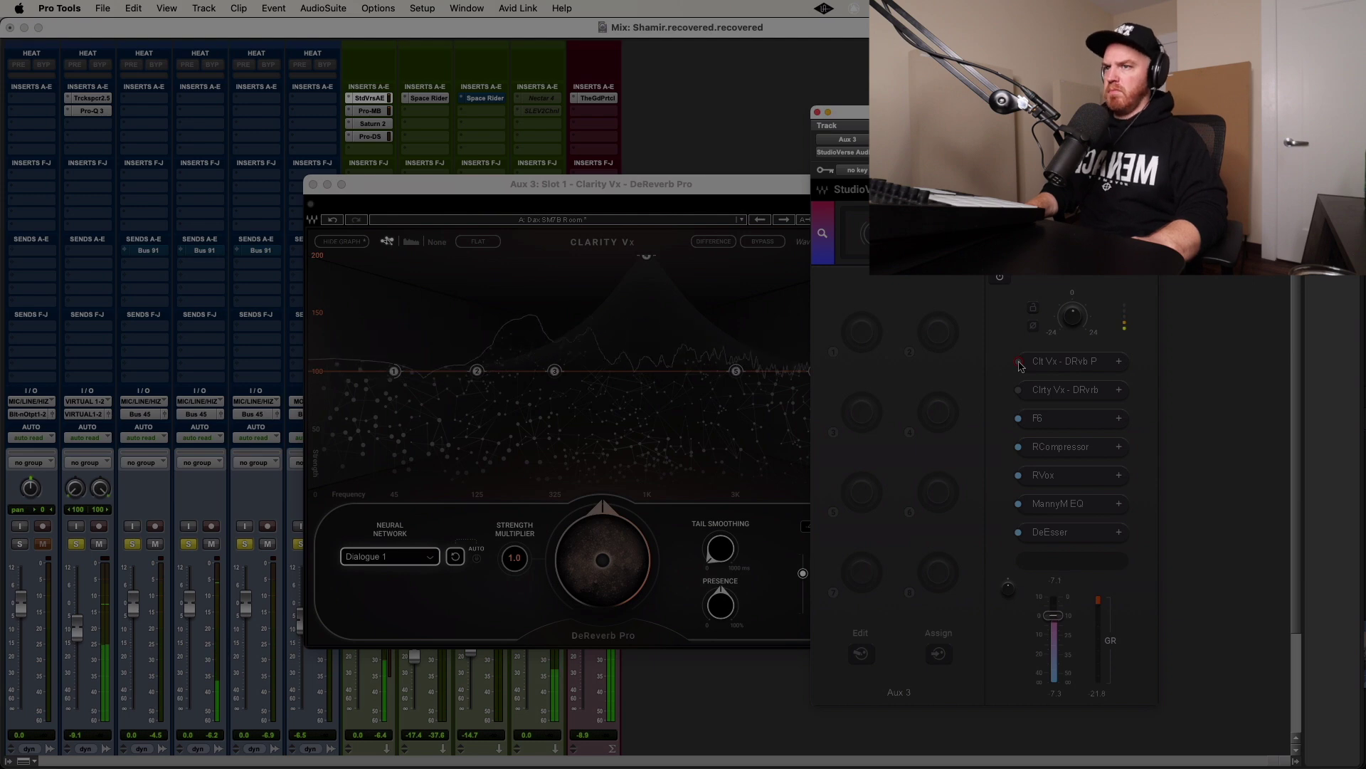
{"action": "left_click", "coordinate": [1018, 363]}
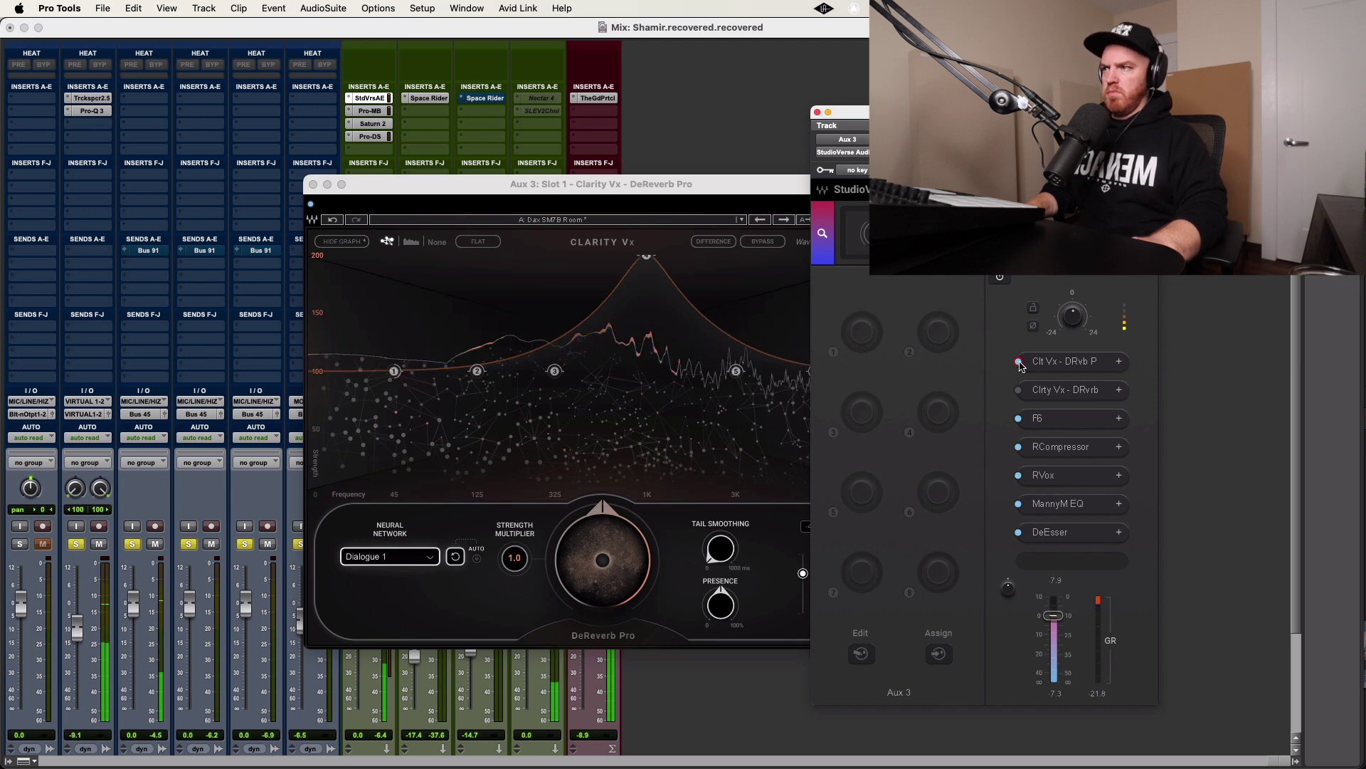
{"action": "left_click", "coordinate": [1018, 363]}
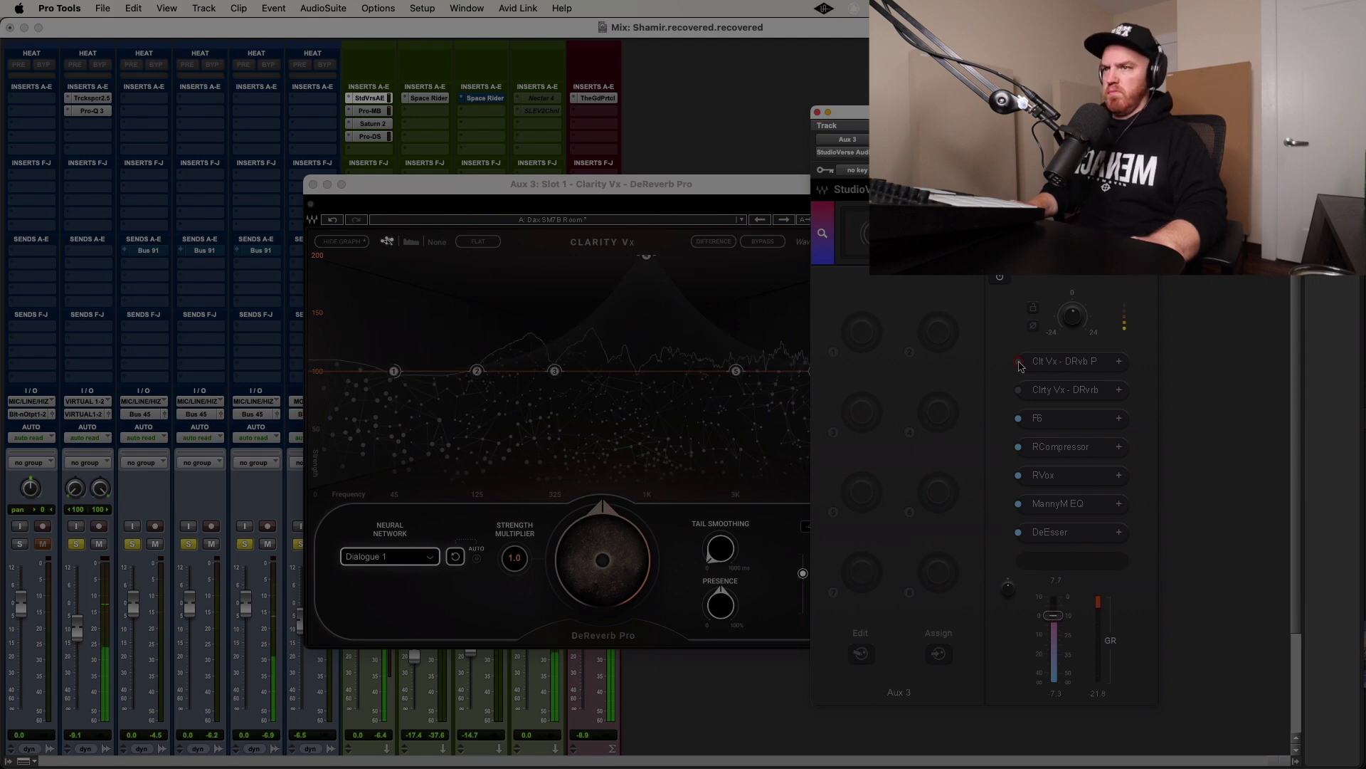
{"action": "left_click", "coordinate": [1018, 363]}
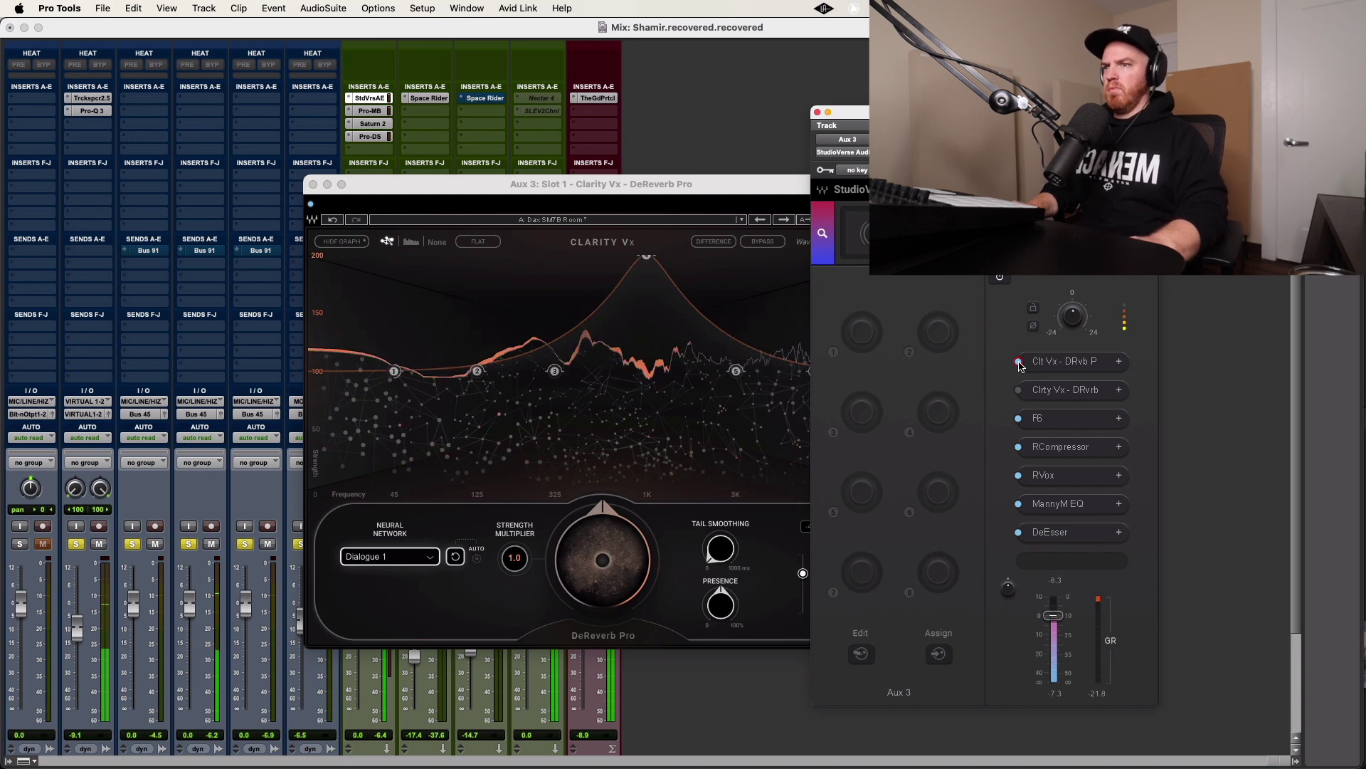
{"action": "left_click", "coordinate": [1019, 363]}
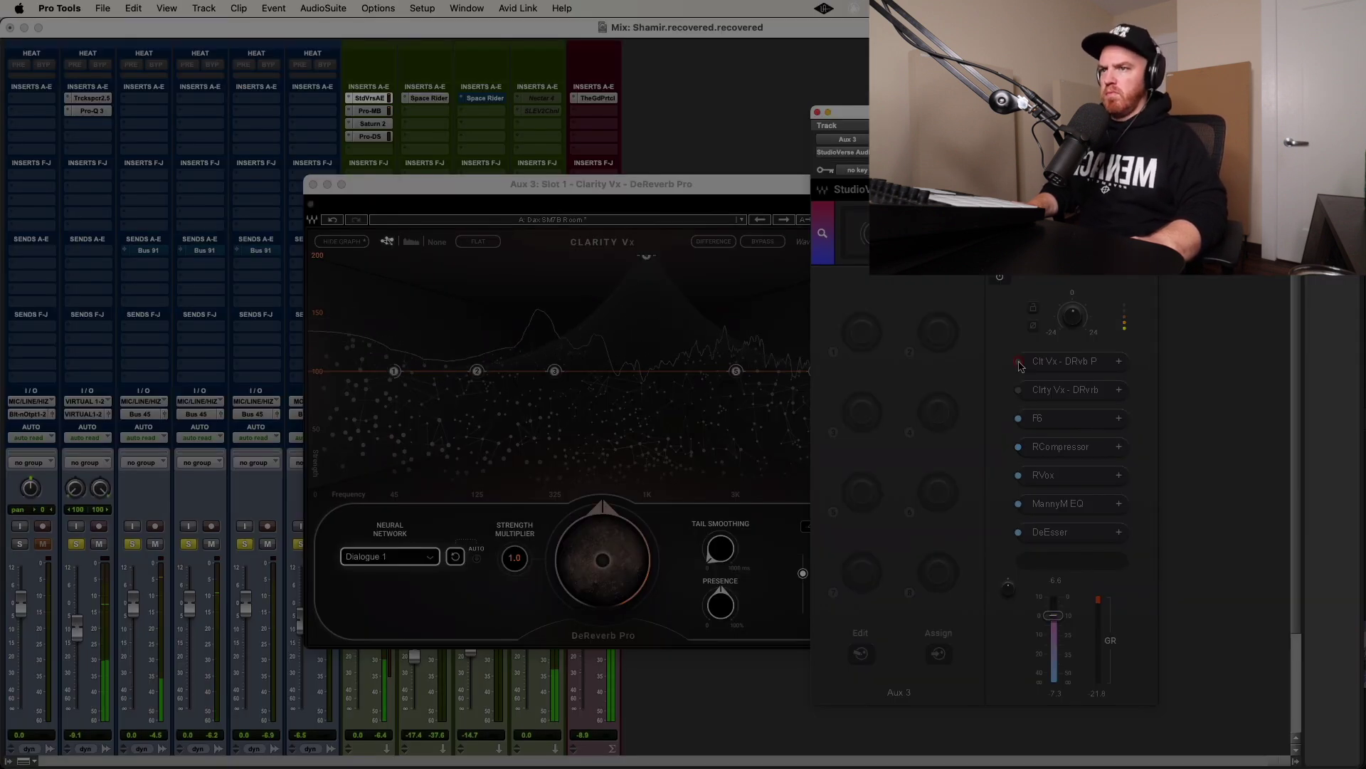
{"action": "left_click", "coordinate": [1019, 362]}
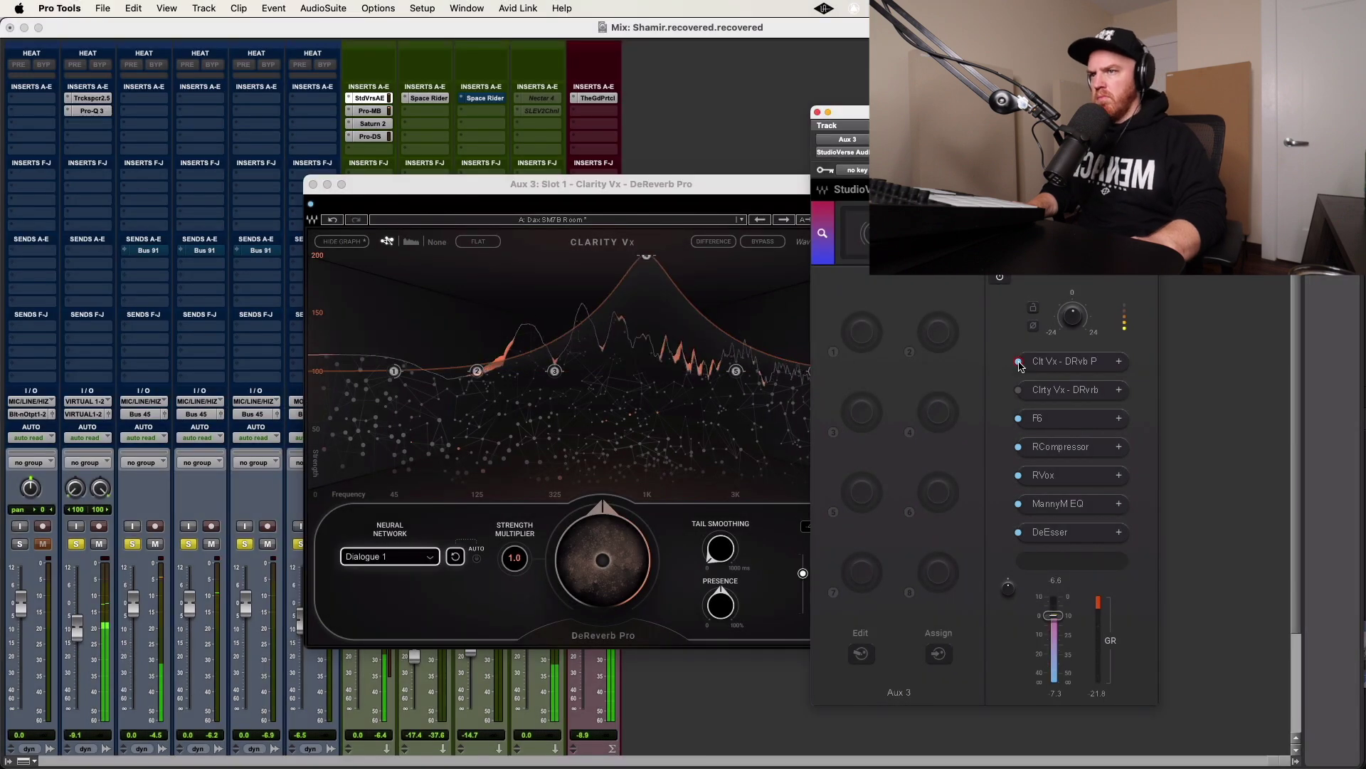